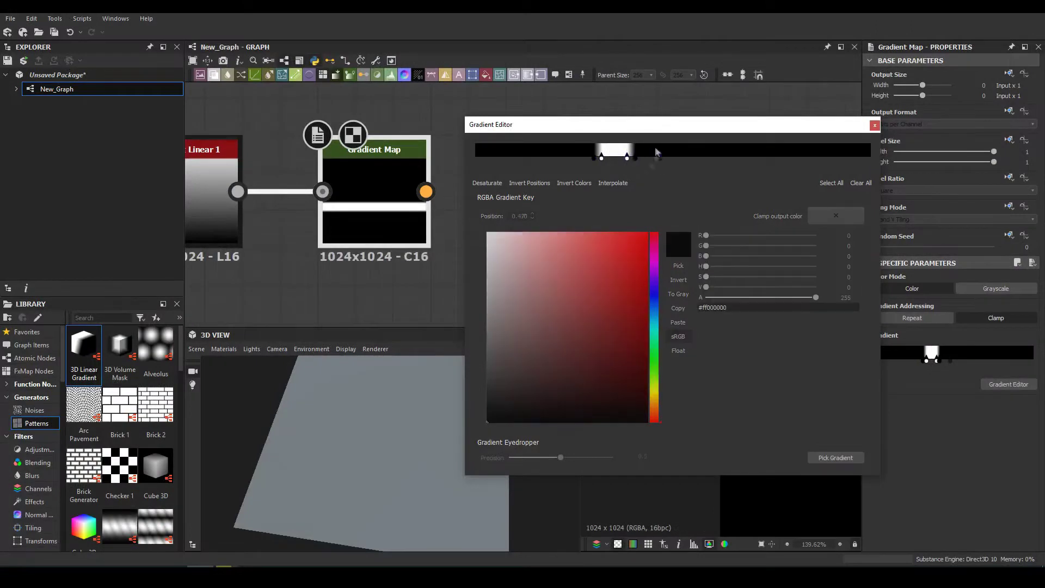
- Add a new key to the Gradient Map's gradient, which holds a white band on black
left_click(500, 156)
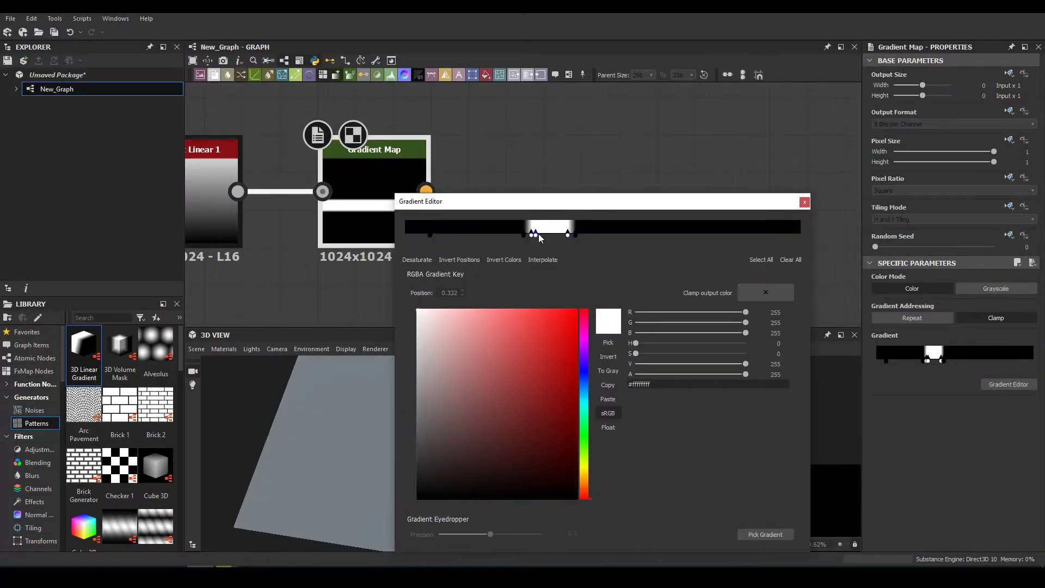
- Select several gradient keys and set Normal Intensity to 10
left_click_drag(674, 248, 515, 205)
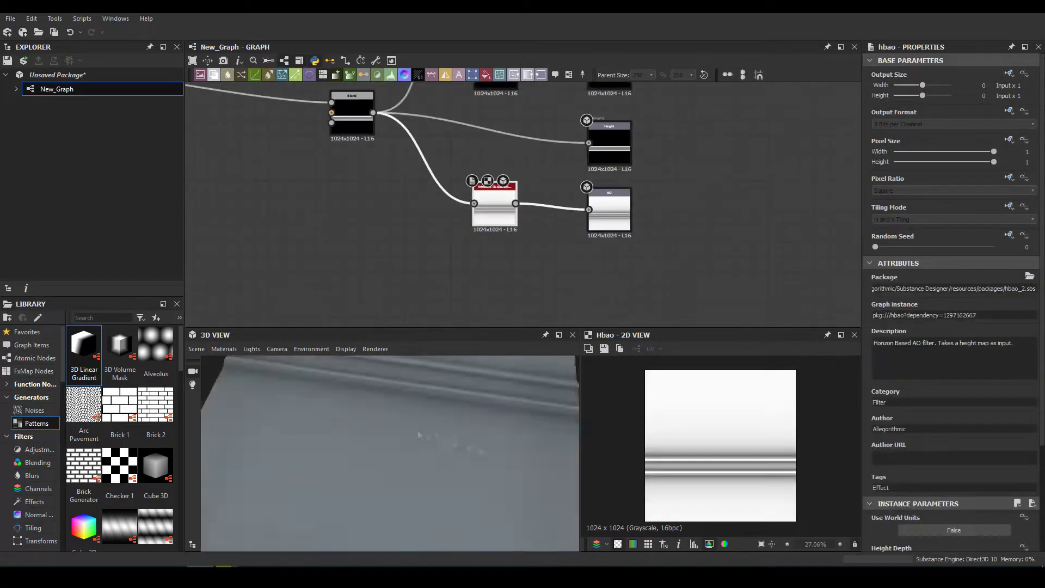
key("Return")
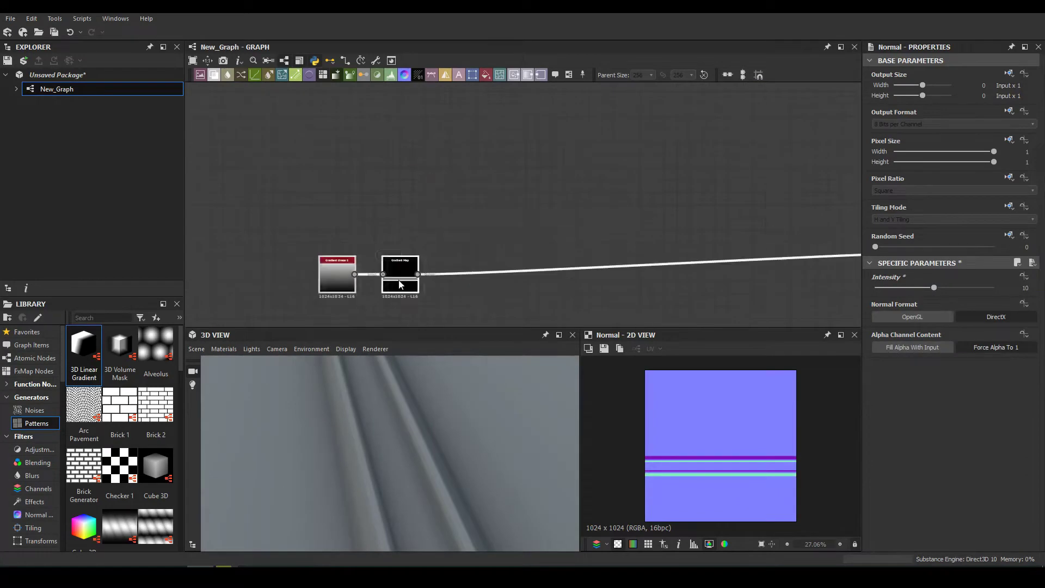
- Add Gradient Linear, Shape and Transformation 2D nodes to the graph
left_click(400, 283)
middle_click_drag(442, 217, 377, 125)
key("space")
left_click(408, 144)
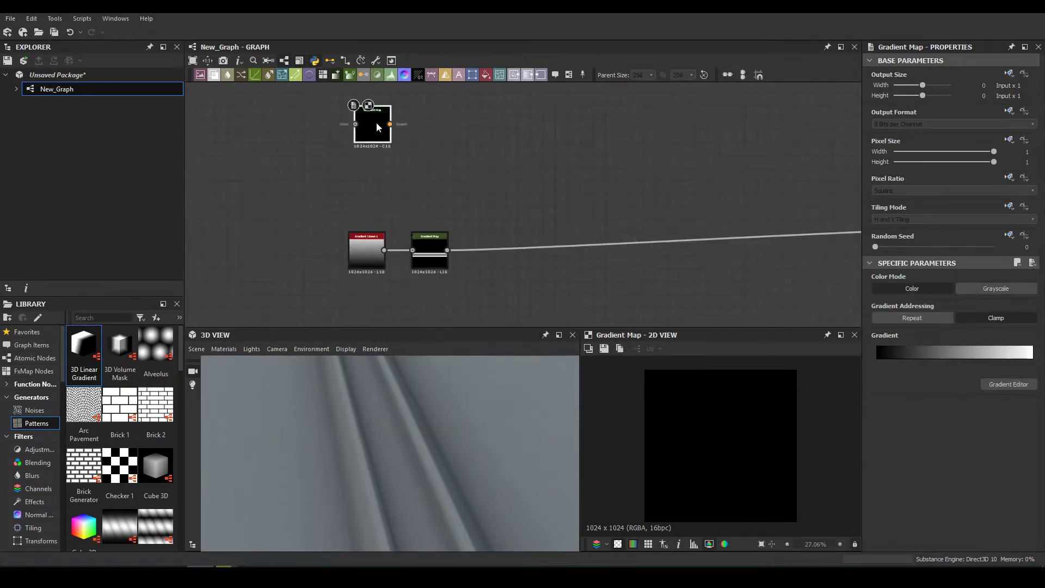
key("space")
type("shape")
key("Return")
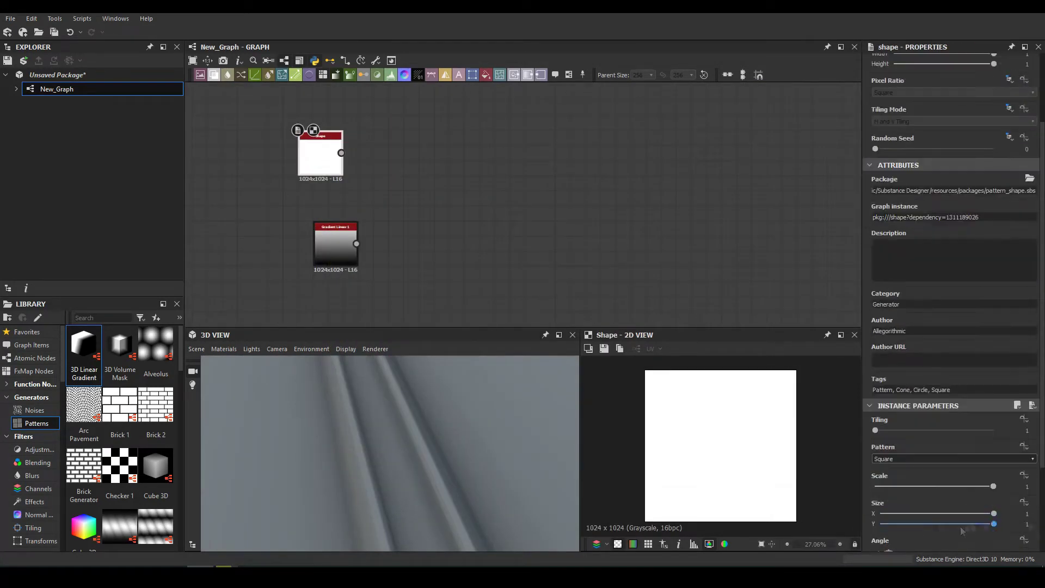
key("space")
left_click(366, 346)
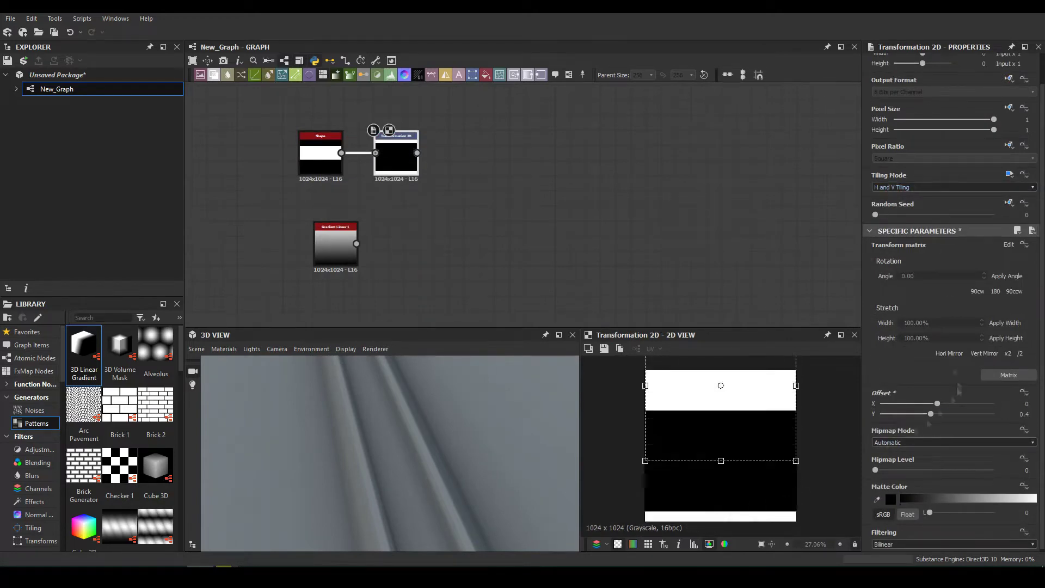
- Raise the Curve point to brighten the profile and lift the black input to darken it
left_click(320, 158)
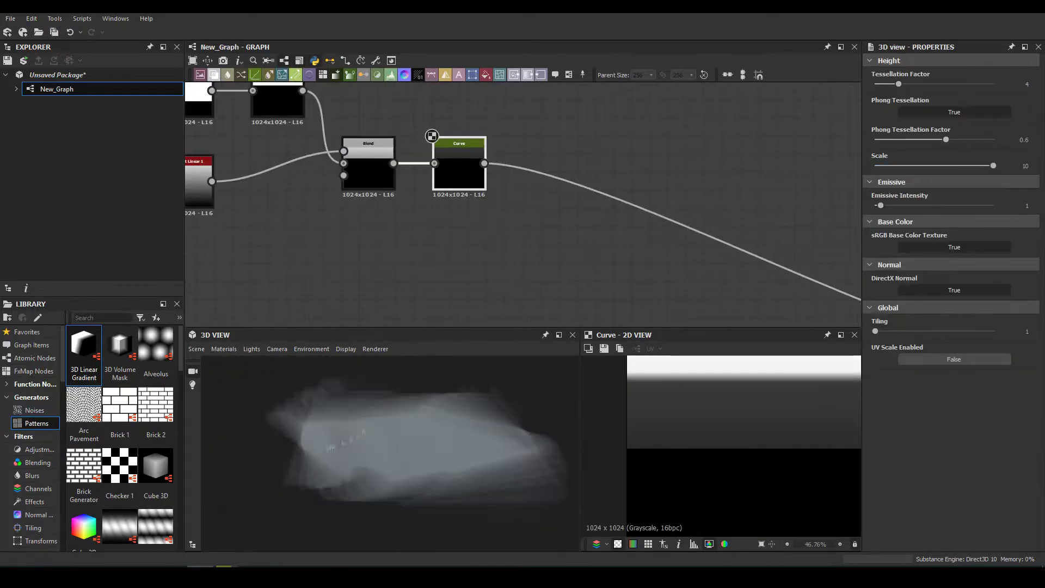
left_click_drag(1018, 423, 1021, 348)
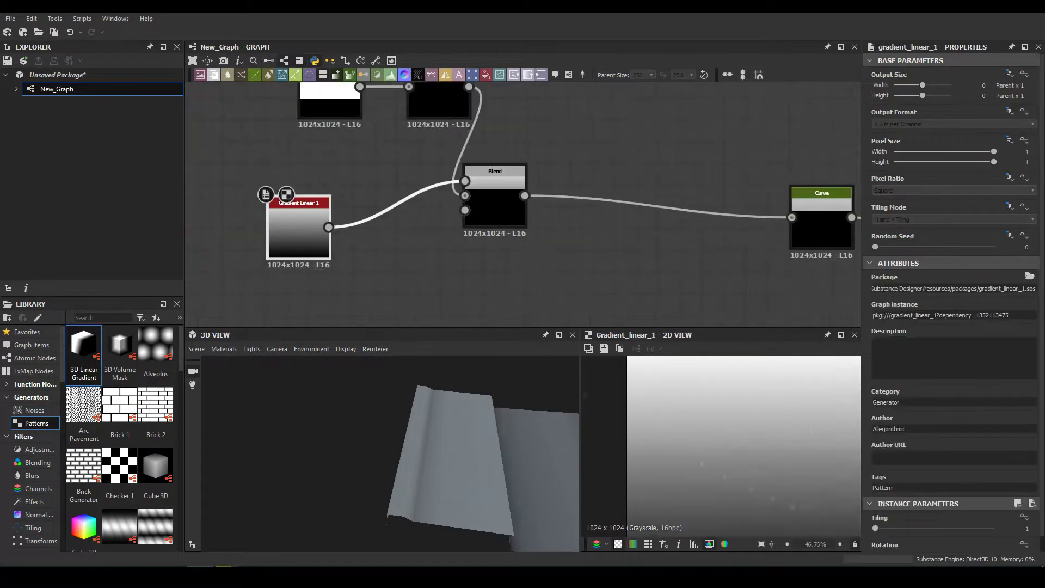
left_click_drag(964, 307, 980, 307)
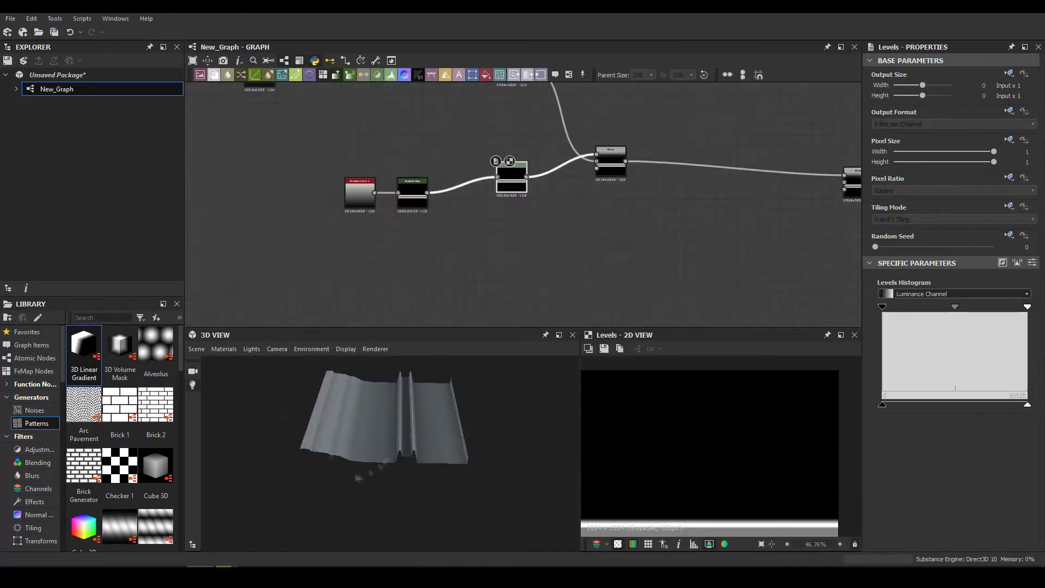
- Try a different 3D preview mesh, return to the plane, and view the ridges up close
left_click(197, 349)
left_click(213, 228)
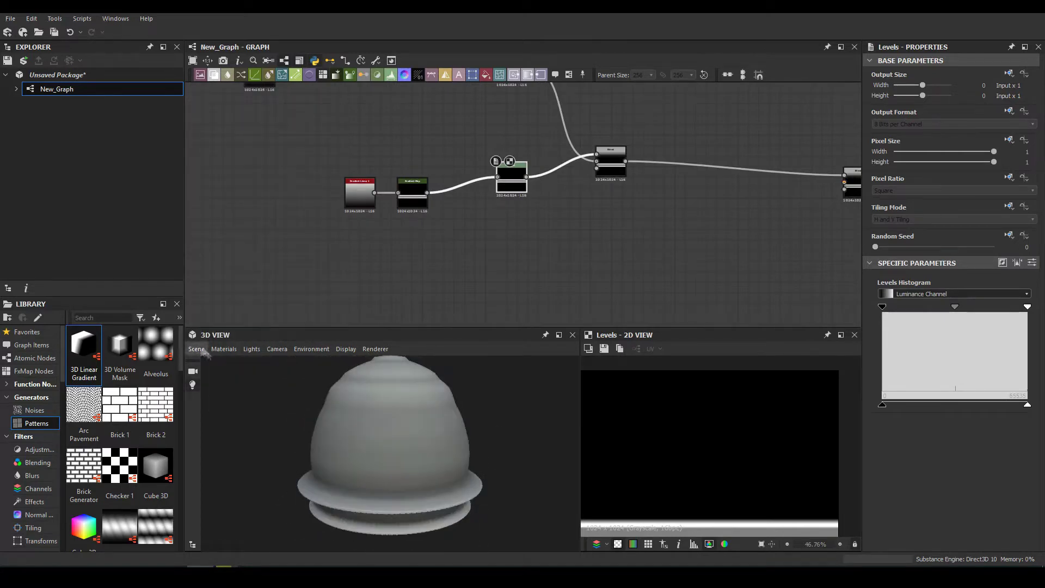
left_click(197, 349)
left_click(272, 200)
mouse_move(406, 497)
left_mouse_down()
mouse_move(422, 450)
mouse_move(490, 429)
mouse_move(386, 468)
left_mouse_up()
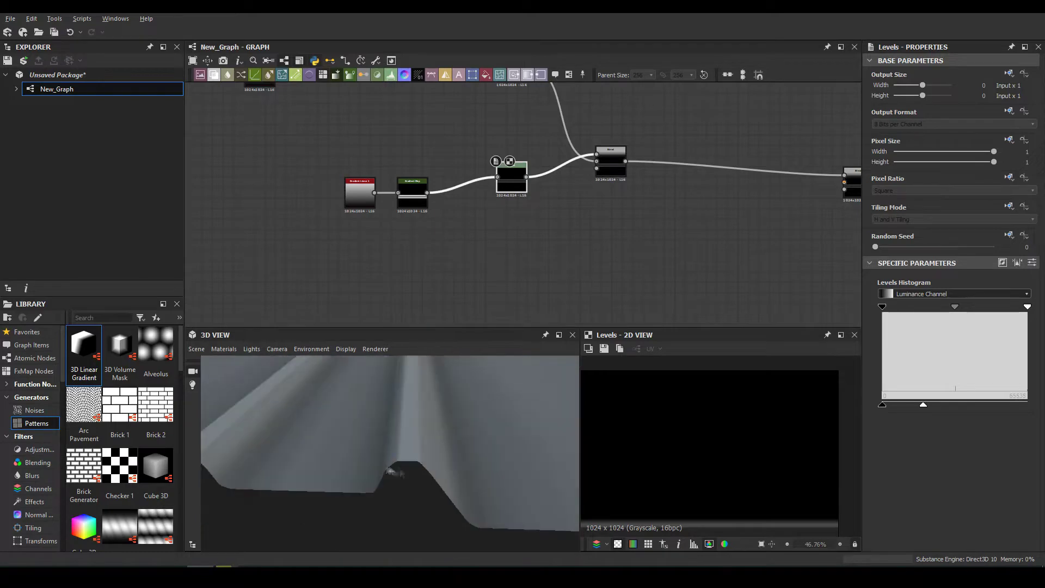
- Nudge a Gradient Map key slightly right in a widened gradient editor, checking the plane preview
left_click(1008, 384)
left_click_drag(387, 350, 81, 350)
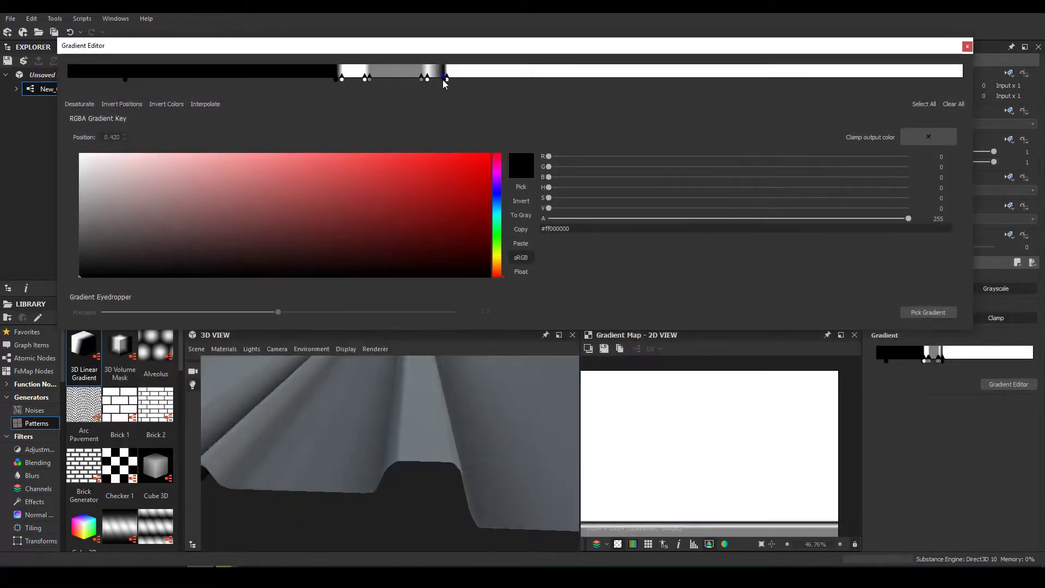
left_click_drag(443, 83, 455, 83)
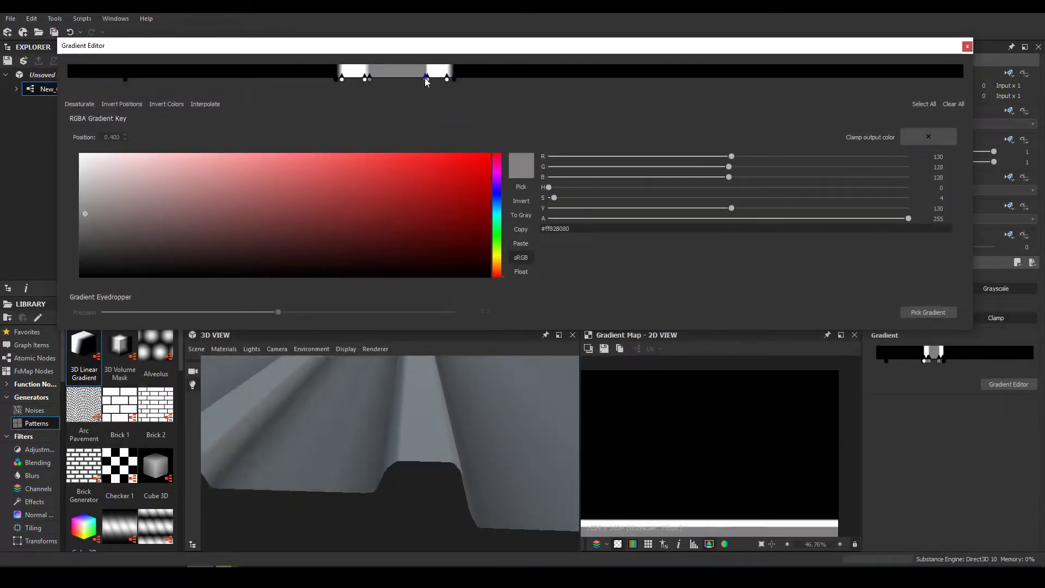
mouse_move(426, 519)
left_mouse_down()
mouse_move(385, 450)
mouse_move(460, 427)
mouse_move(299, 457)
mouse_move(486, 215)
left_mouse_up()
scroll(486, 215, "down", 3)
left_click_drag(464, 486, 477, 202)
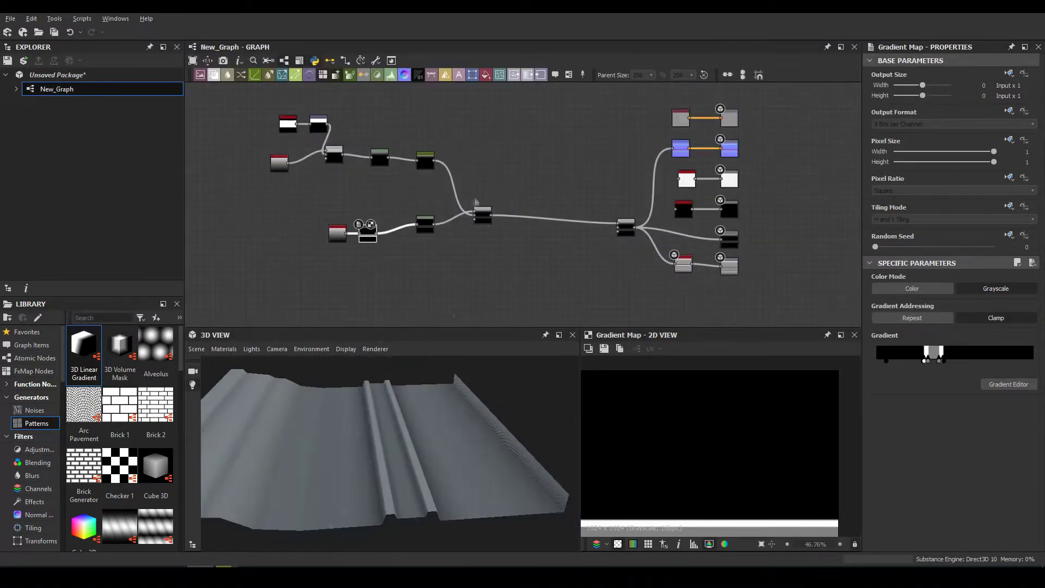
scroll(706, 157, "up", 5)
- Insert a Transformation 2D after the Gradient Map to shift the band downward, then review Levels and Blend
left_click(545, 234)
left_click_drag(917, 447, 921, 446)
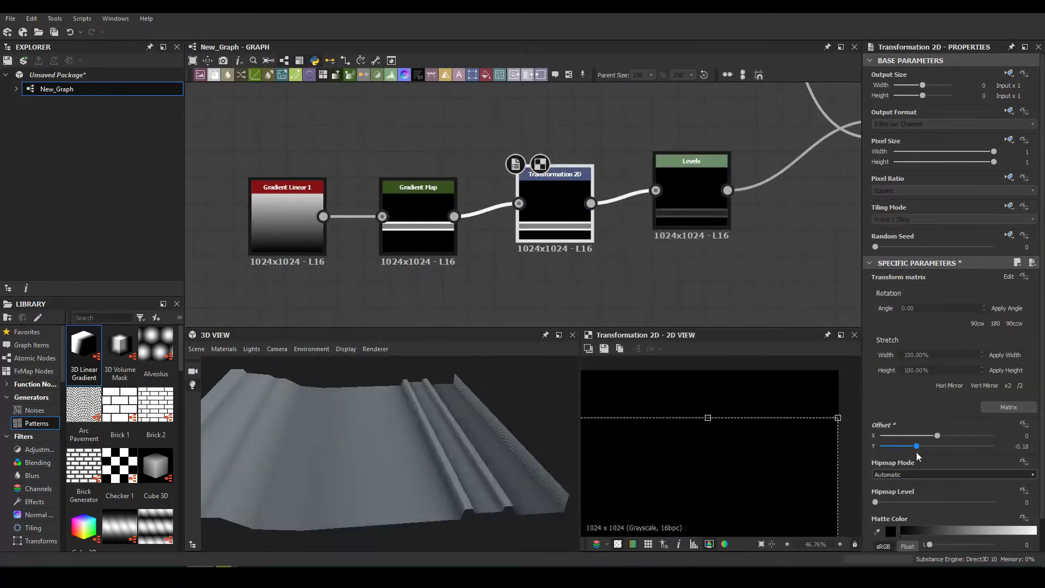
left_click(691, 179)
scroll(754, 162, "down", 3)
scroll(754, 162, "up", 2)
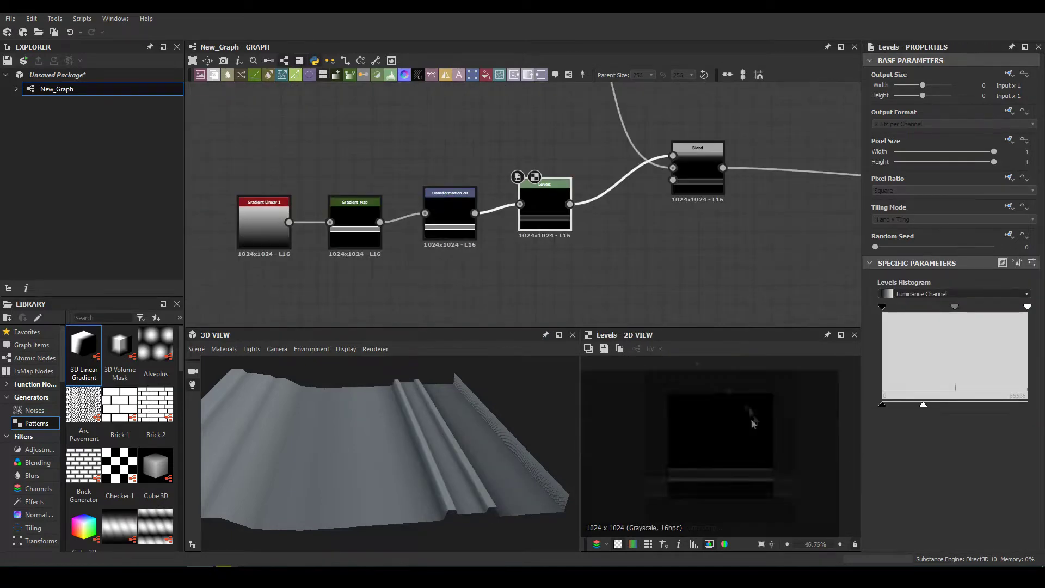
left_click(697, 163)
scroll(697, 163, "down", 3)
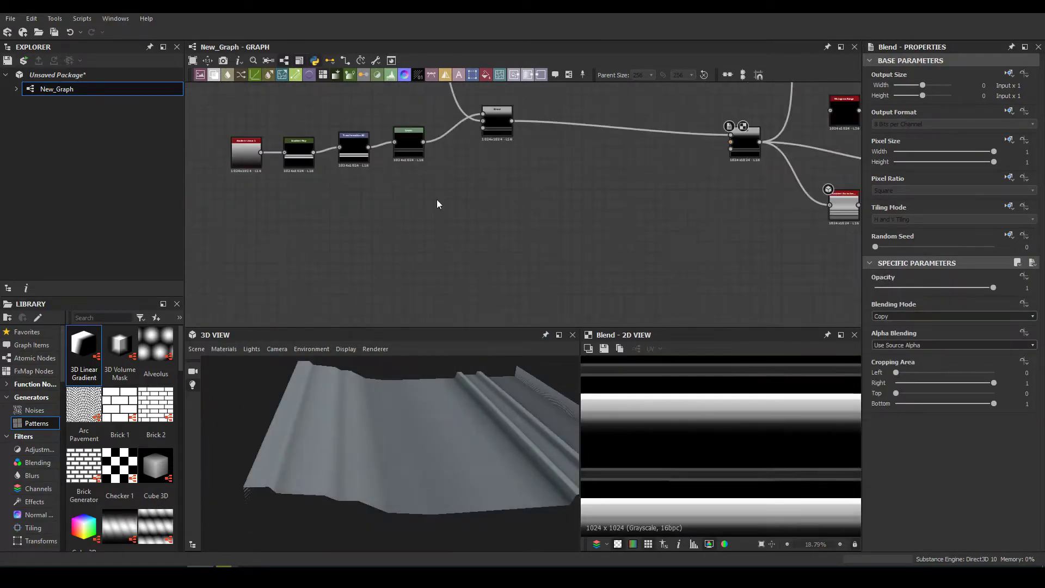
- Add a Brick 1 pattern and connect an Edge Detect node to its output
left_click_drag(120, 406, 430, 183)
scroll(430, 182, "up", 3)
left_click_drag(361, 205, 373, 207)
left_click(419, 215)
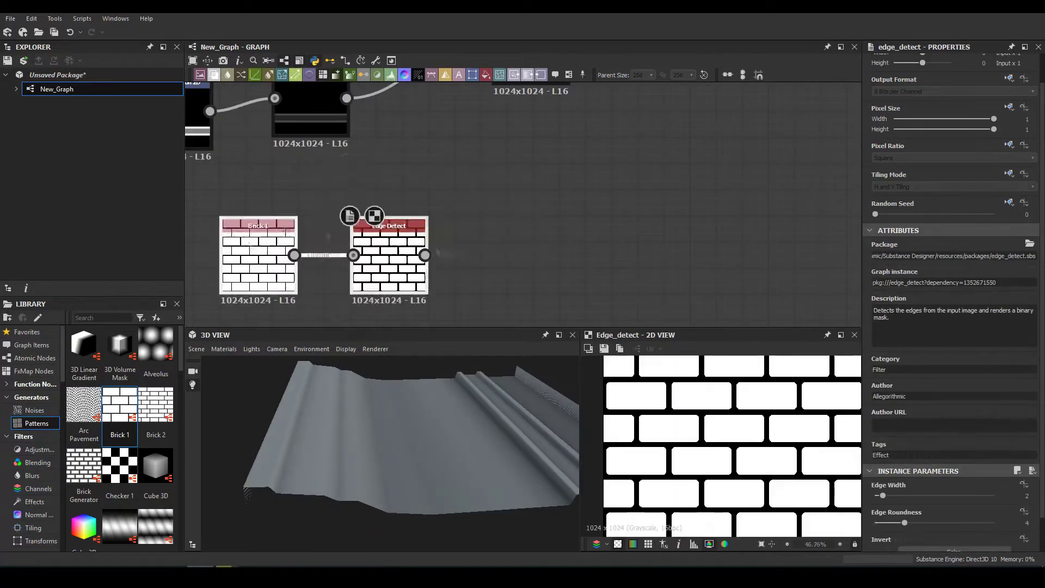
- Set the Edge Detect's Edge Width to 1
middle_click_drag(326, 237, 357, 152)
left_click_drag(882, 495, 875, 496)
left_click(290, 174)
- Insert a Bevel node after Edge Detect
left_click(417, 176)
key("space")
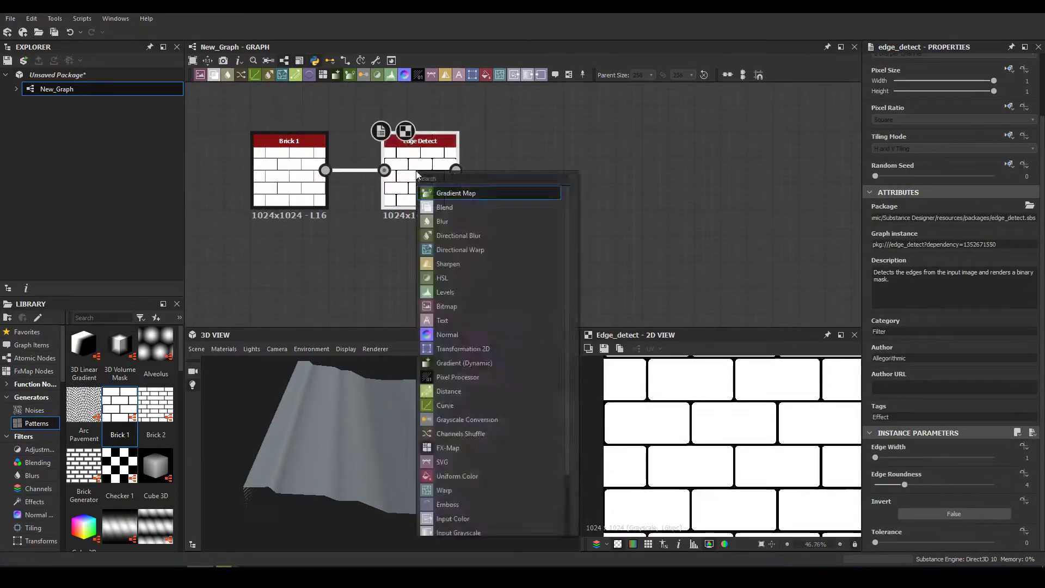
type("bevel")
key("Return")
key("space")
- Add a Slope Blur Grayscale after the Bevel, driven by a Perlin Noise input
type("slope blur")
key("Return")
left_click(551, 179)
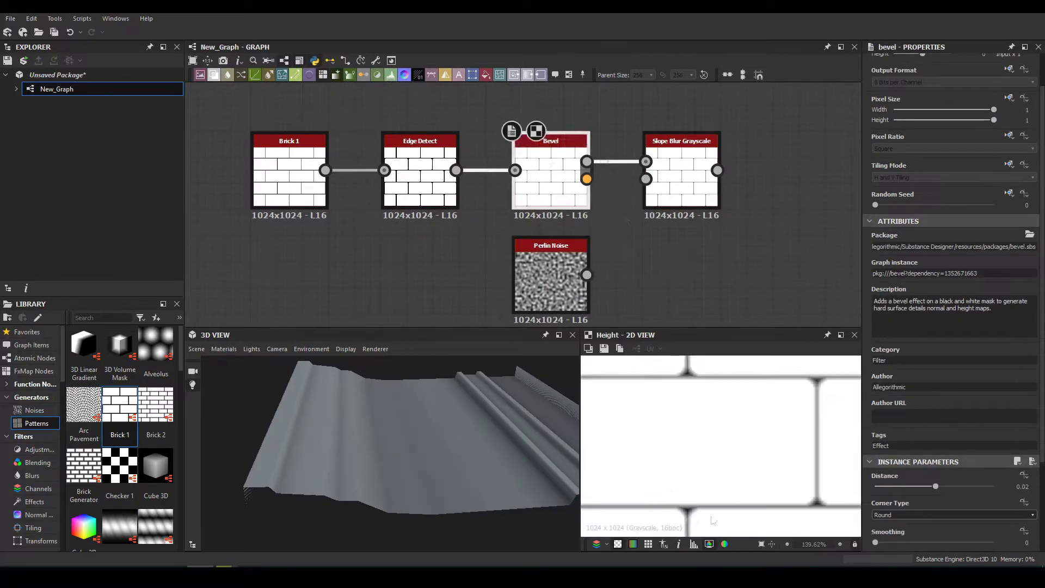
left_click_drag(587, 275, 647, 179)
middle_click_drag(707, 245, 525, 209)
left_click(499, 147)
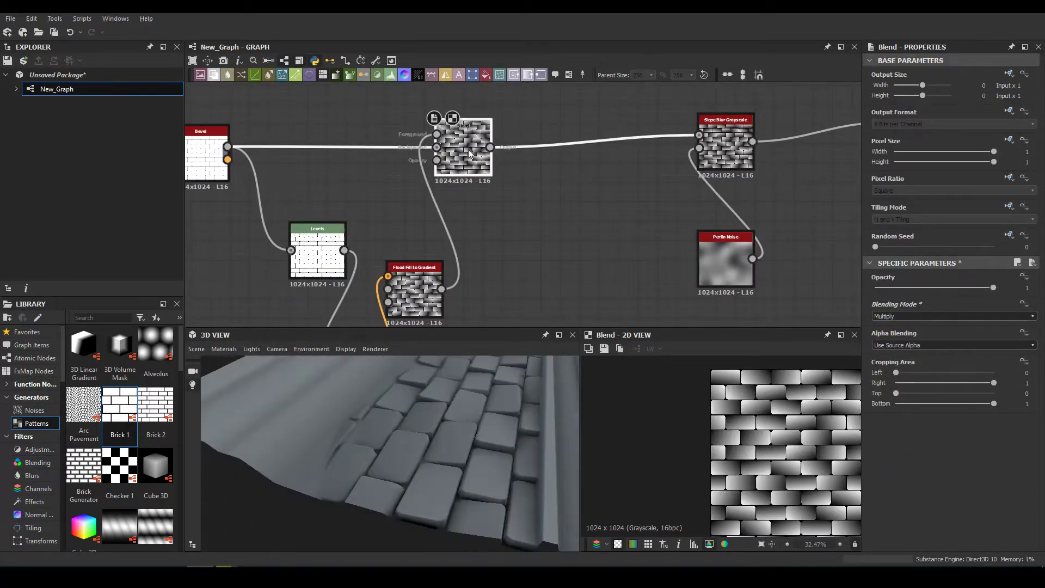
- Lower the per-brick shading Blend opacity to 0.47 and orbit the brick preview
left_click_drag(993, 288, 931, 288)
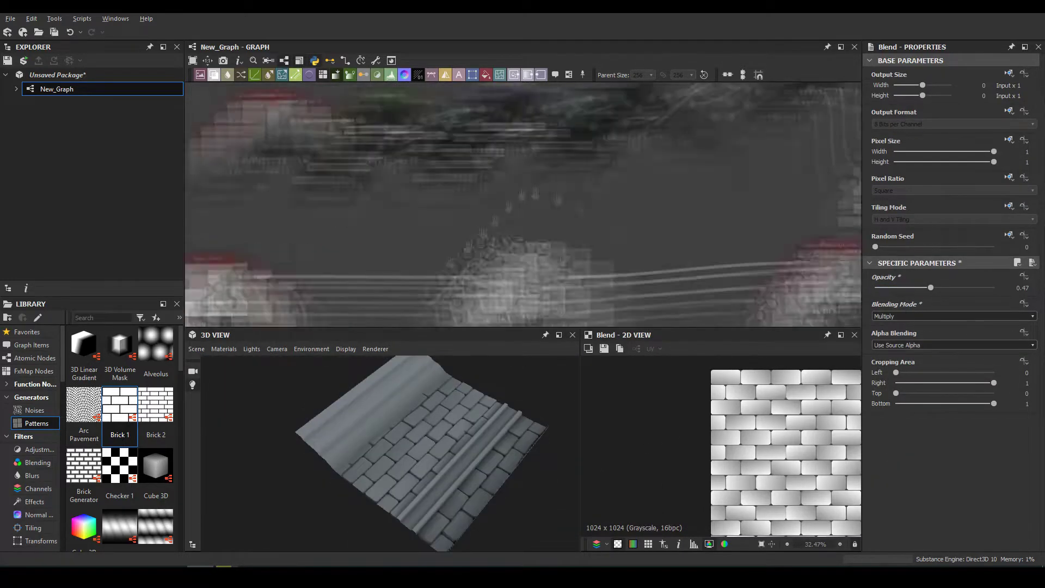
left_click_drag(470, 443, 364, 410)
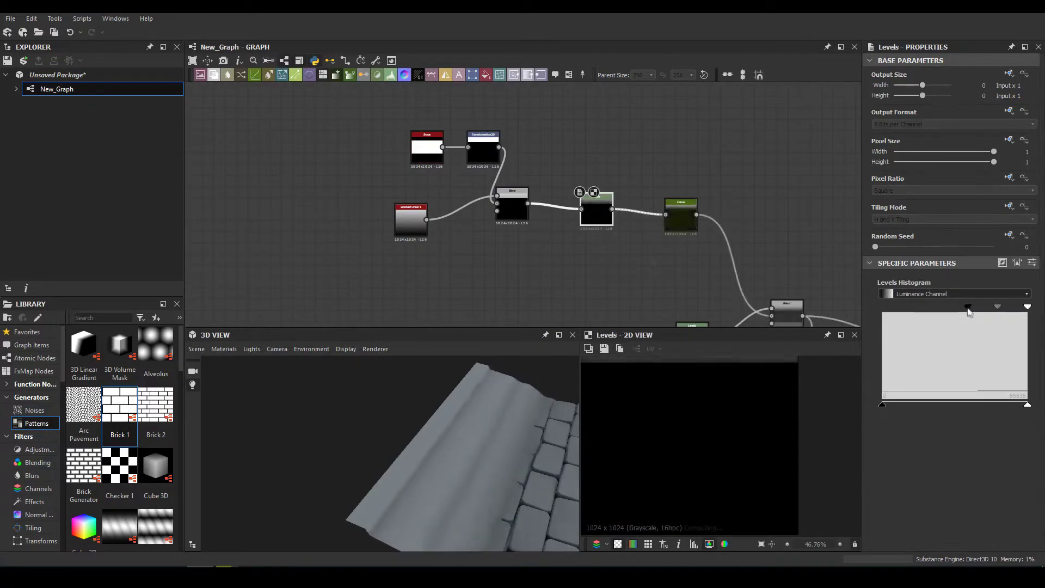
- Nudge the Levels black point slightly lower and orbit in for a close-up preview
left_click_drag(968, 311, 958, 306)
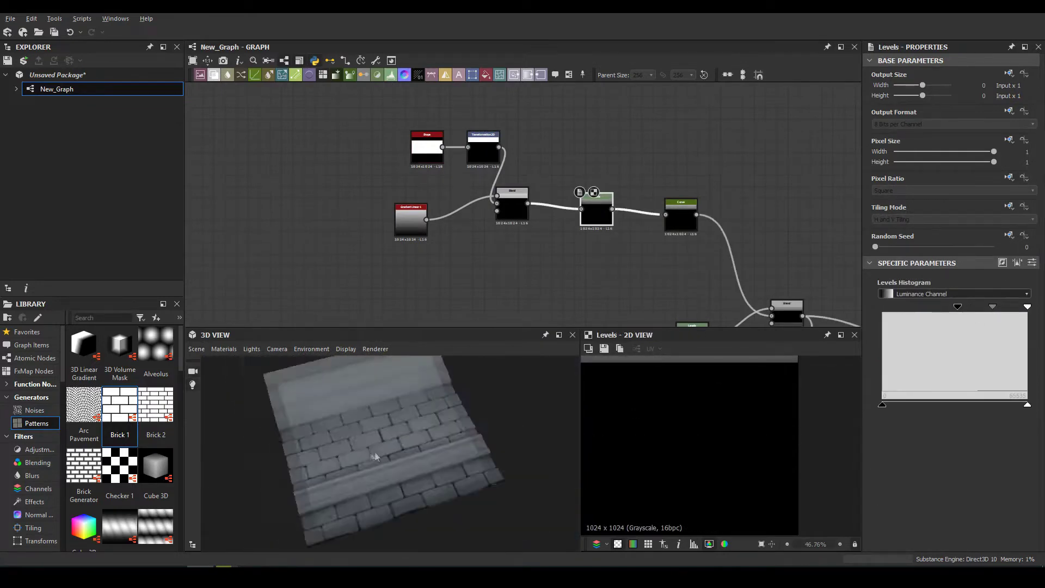
mouse_move(463, 409)
left_mouse_down()
mouse_move(399, 495)
mouse_move(384, 439)
left_mouse_up()
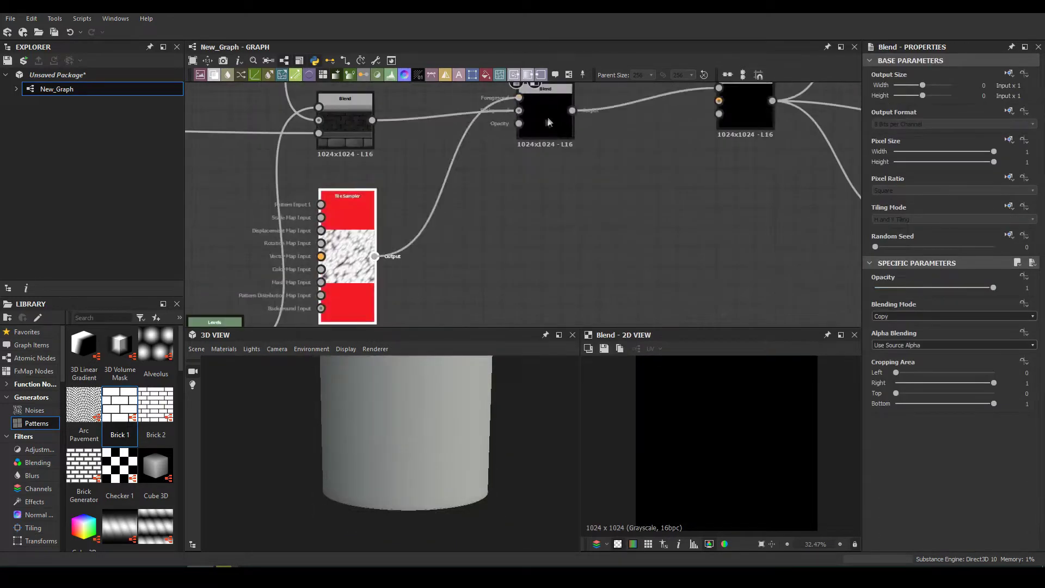
- Insert Levels between Tile Sampler and Blend, and set the detail Blend opacity to 0.09
right_click(417, 261)
left_click(446, 256)
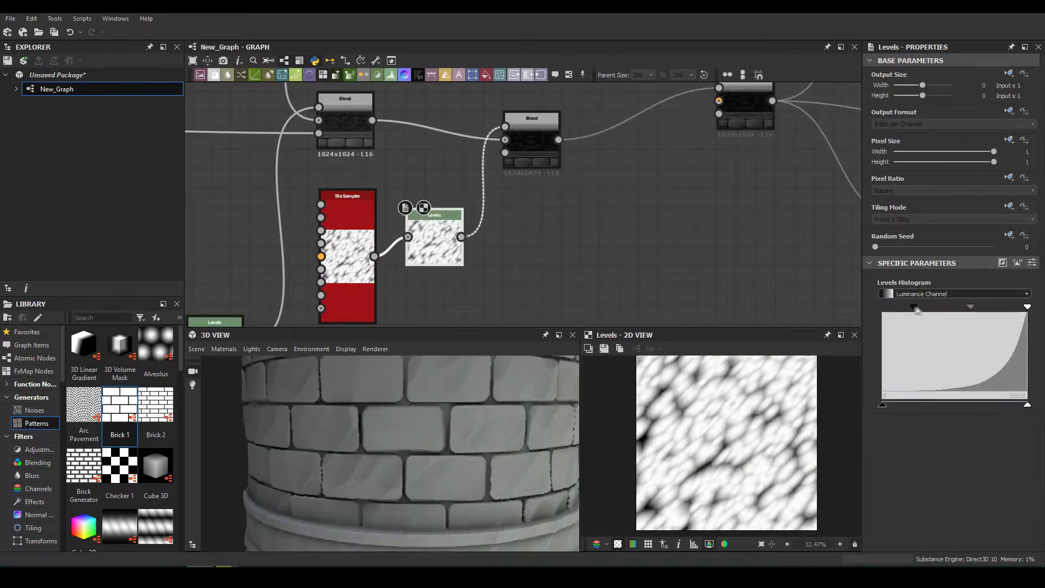
left_click(548, 153)
left_click_drag(994, 287, 880, 290)
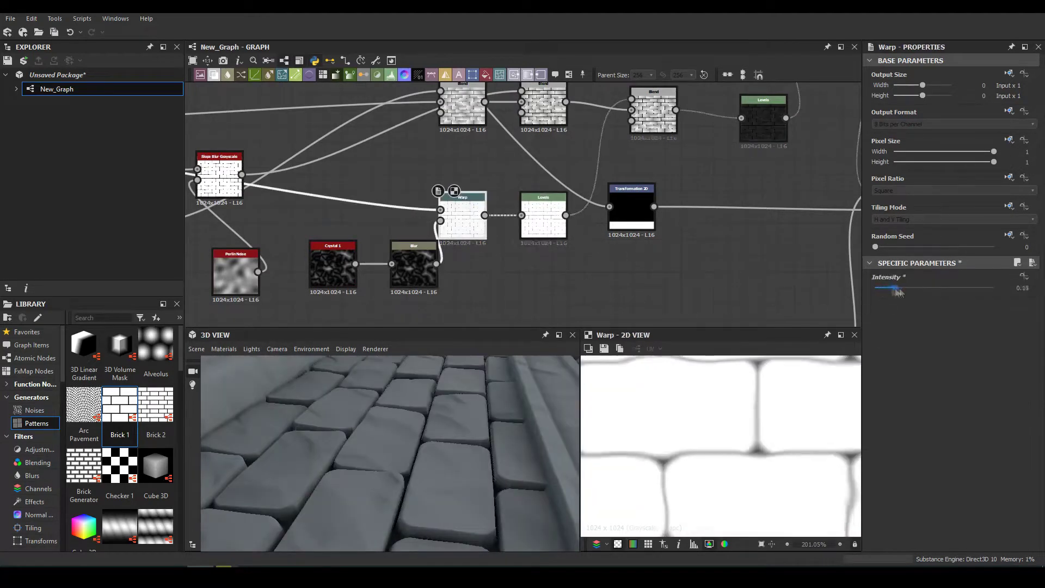
left_click(642, 120)
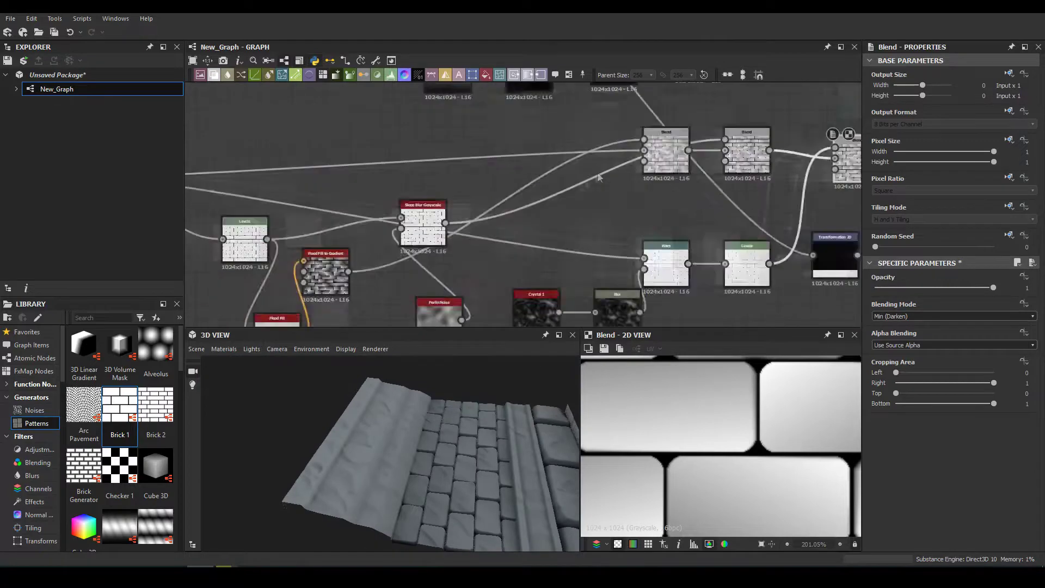
- Add a Cells 3 pattern node, tweak a parameter, and inspect the first Slope Blur
key("space")
type("cells 3")
key("Return")
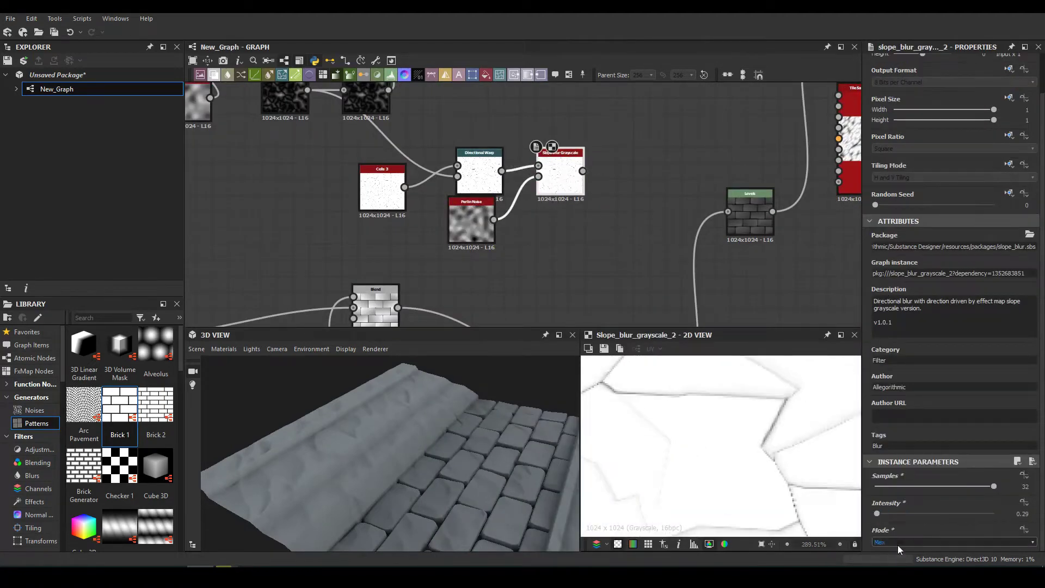
left_click_drag(918, 530, 934, 528)
scroll(953, 381, "down", 3)
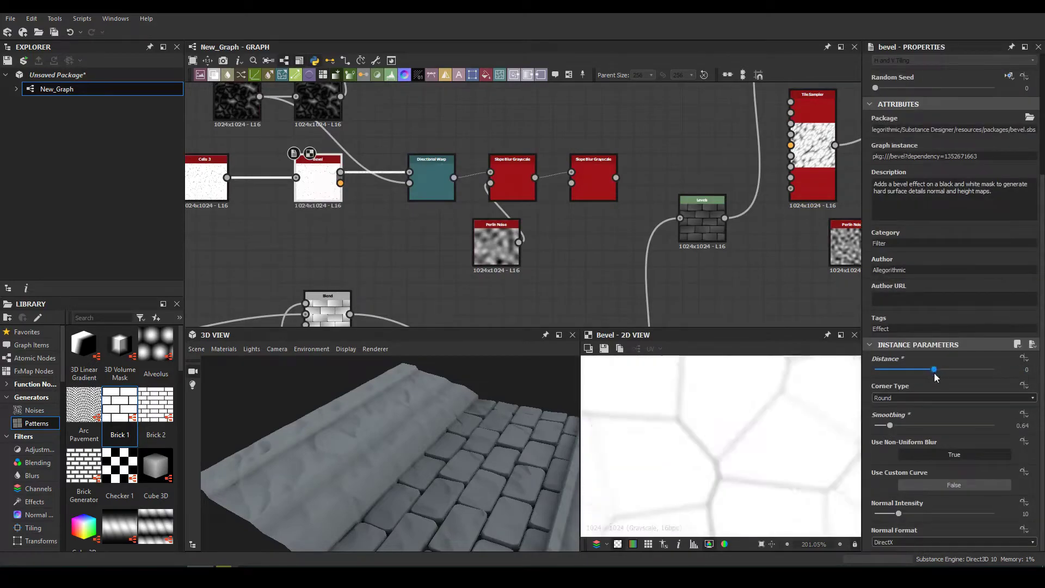
double_click(512, 182)
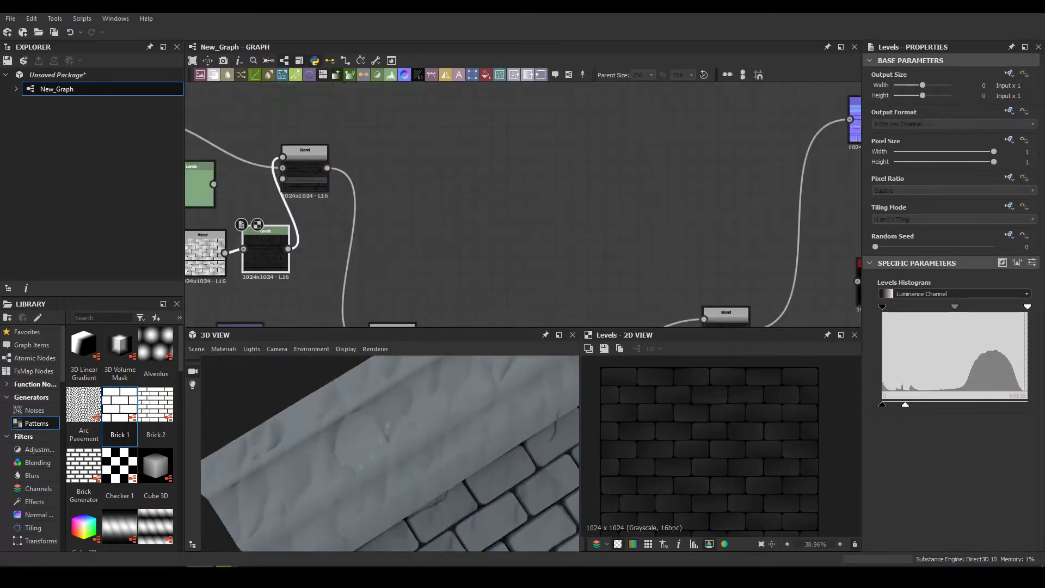
- Chain Shape, Levels, Transformation 2D and Blend nodes for the arch motif, then inspect the tower's arches
key("space")
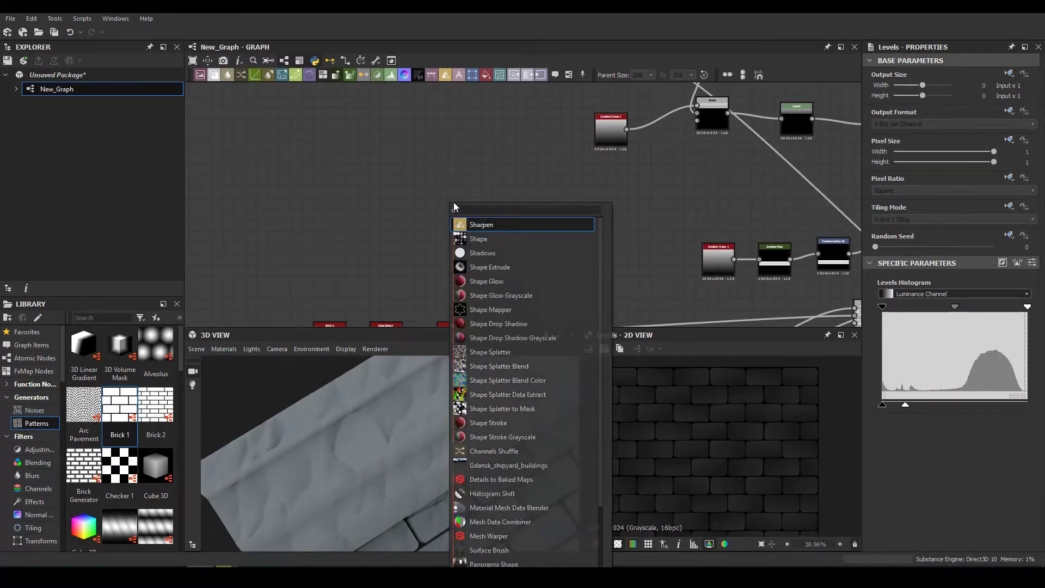
key("Down")
key("Return")
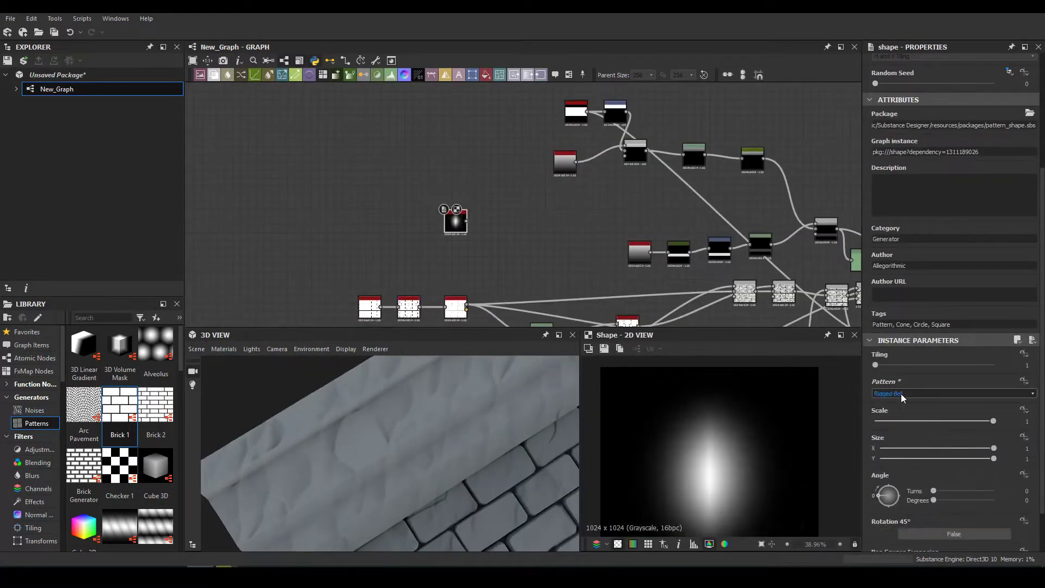
key("space")
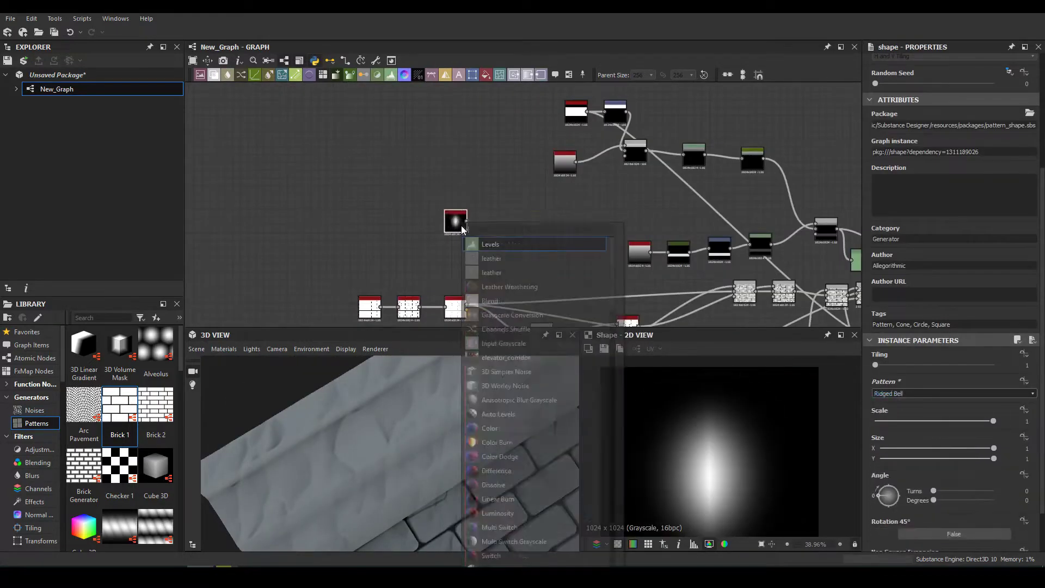
key("Return")
key("Return")
key("space")
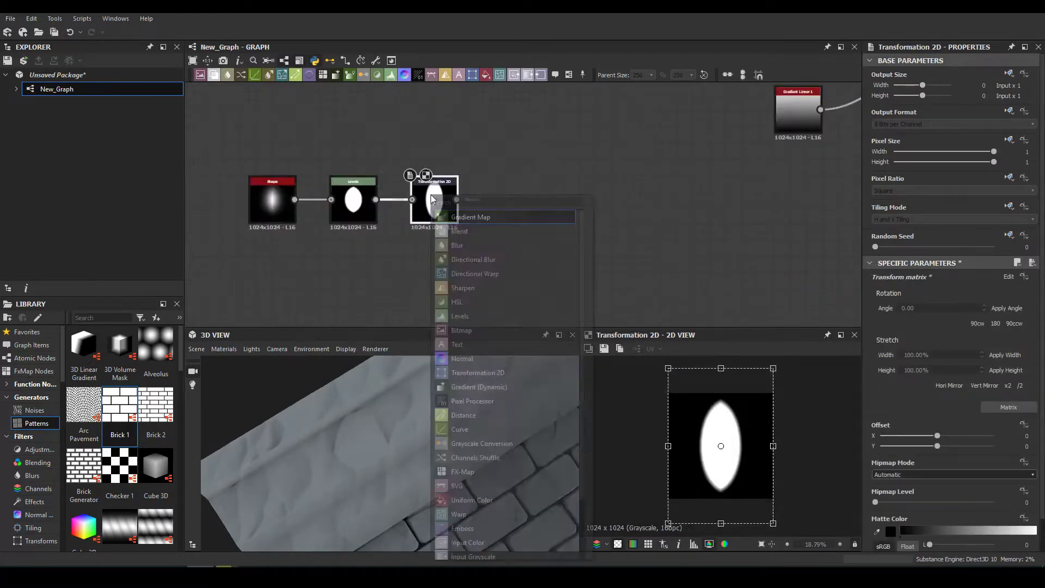
key("Return")
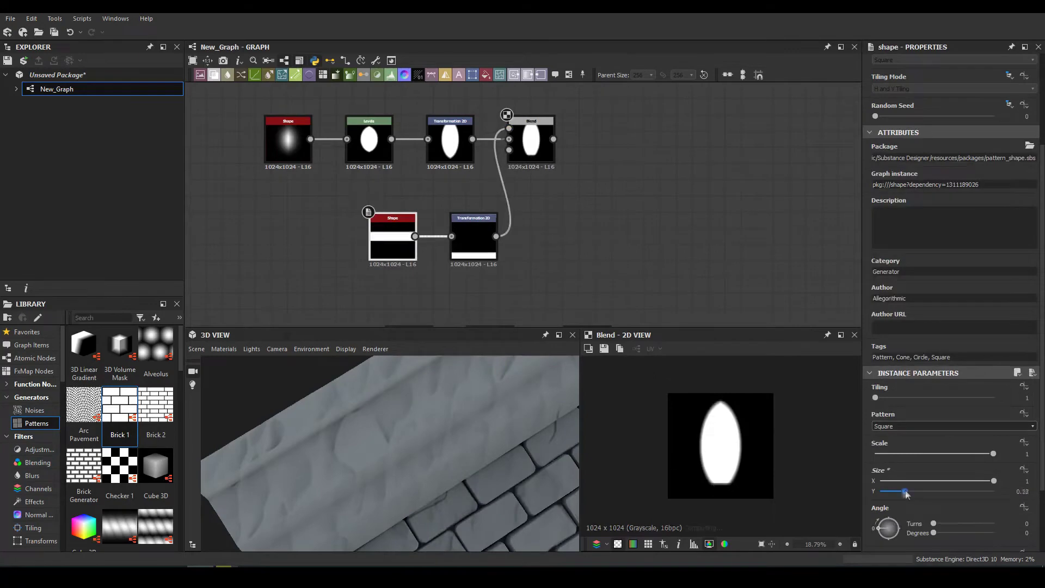
double_click(474, 242)
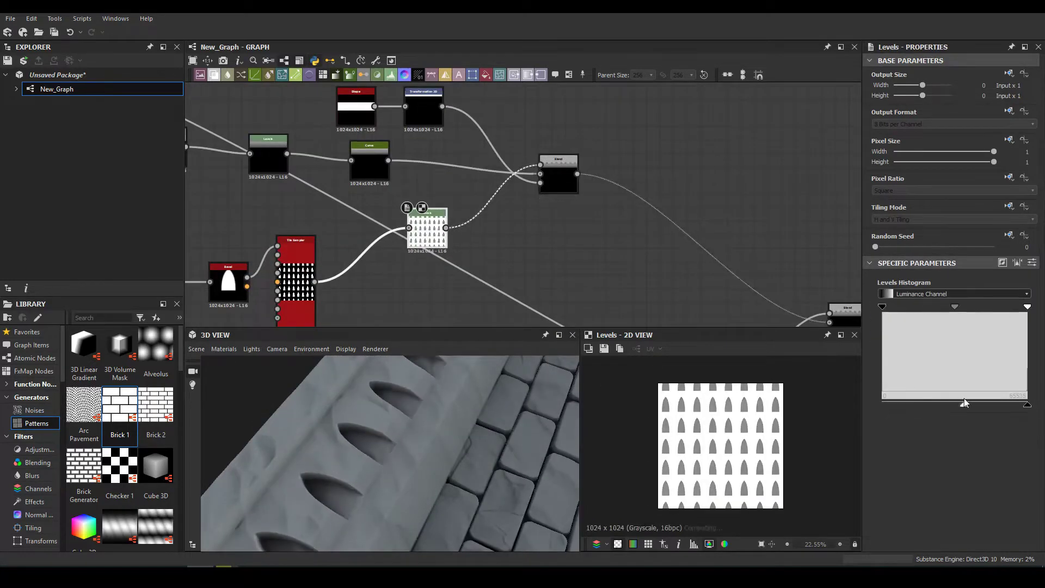
left_click_drag(354, 451, 456, 436)
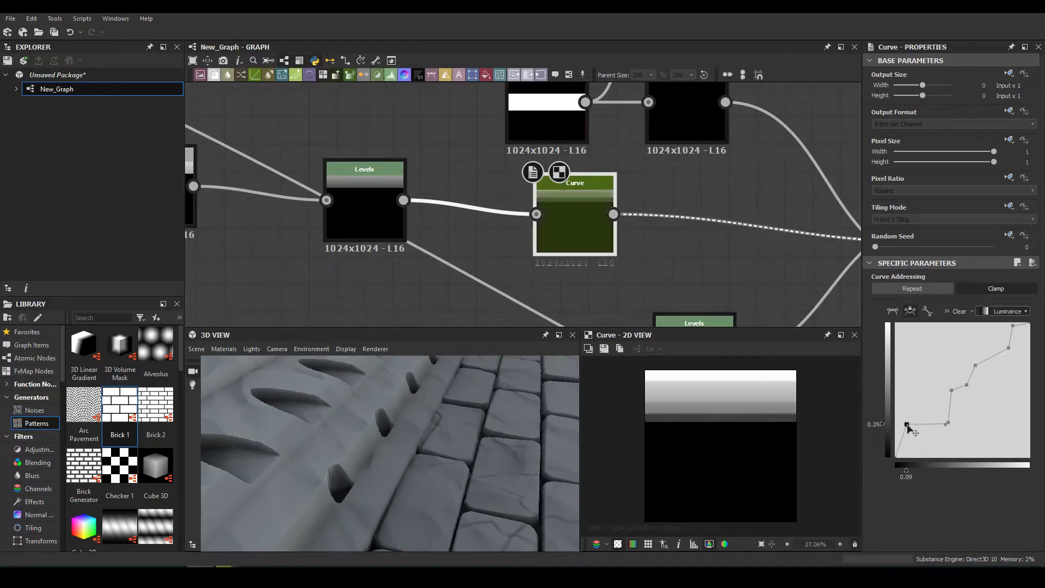
- Lower the trim curve's left point to 0.28 and check the tower's base ring in 3D
left_click_drag(907, 418, 908, 420)
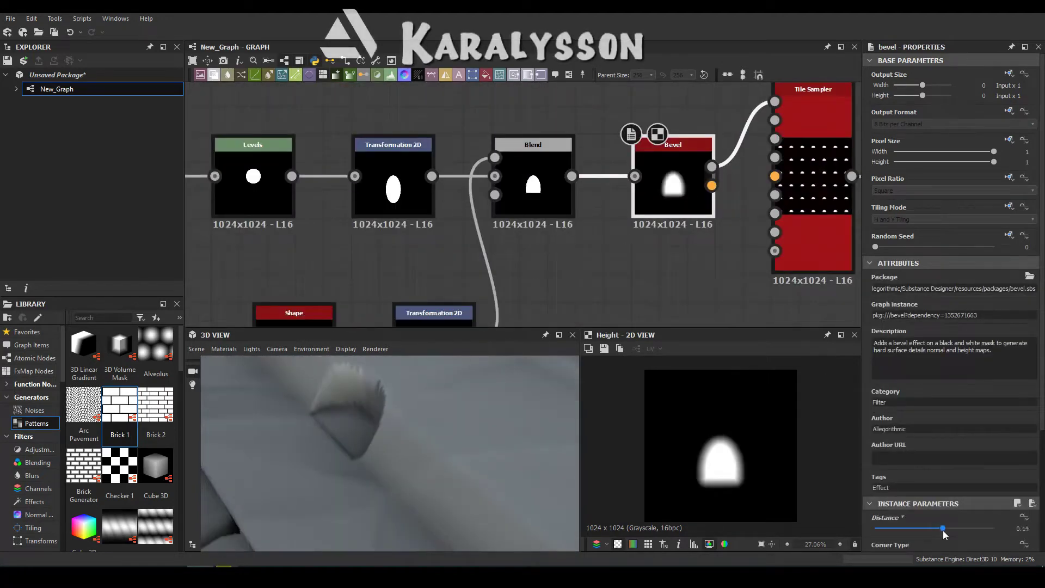
scroll(366, 479, "down", 5)
left_click_drag(366, 479, 384, 389)
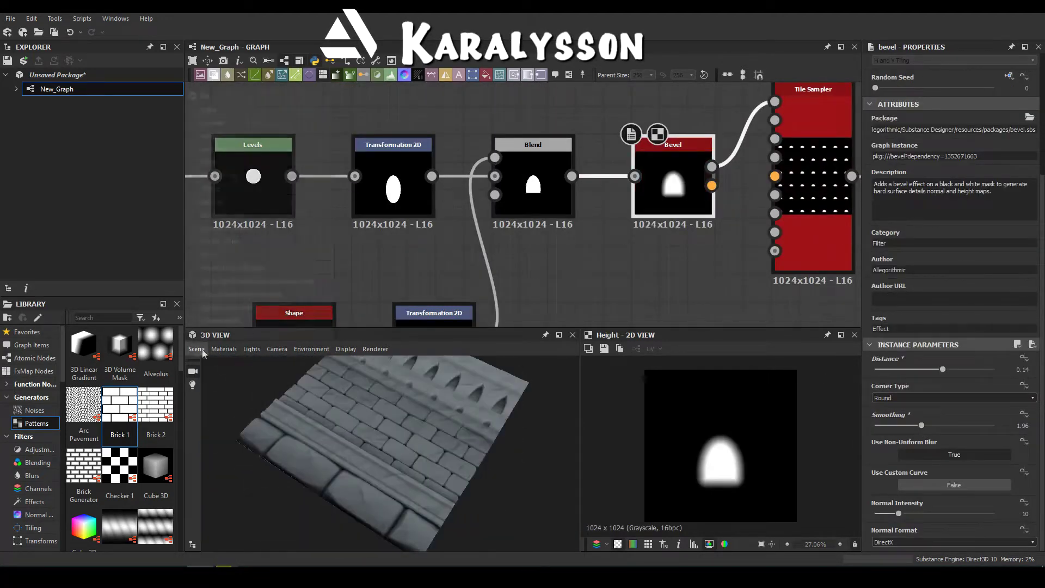
scroll(383, 390, "up", 3)
scroll(392, 483, "up", 3)
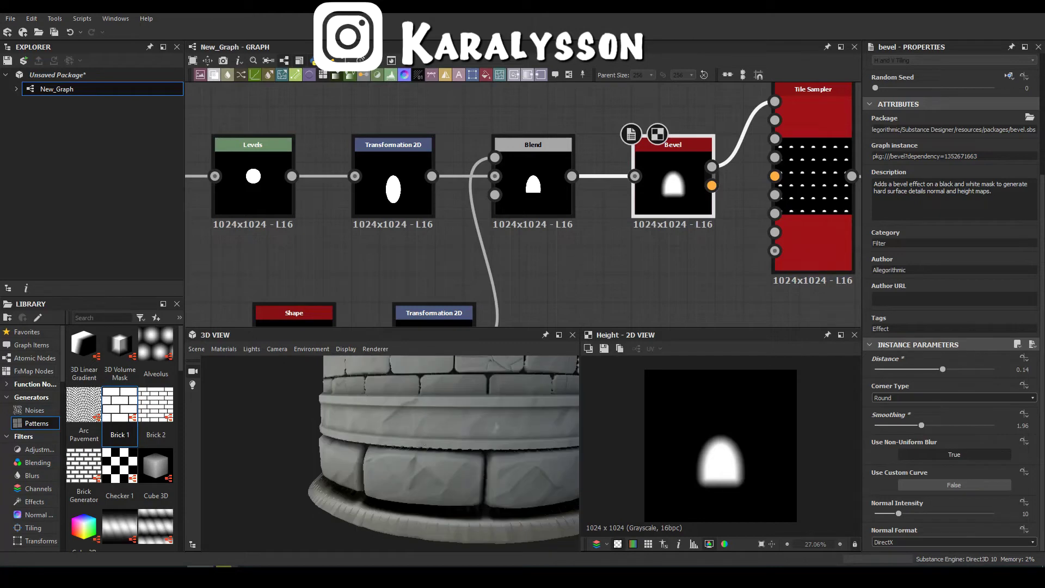
left_click_drag(391, 483, 606, 412)
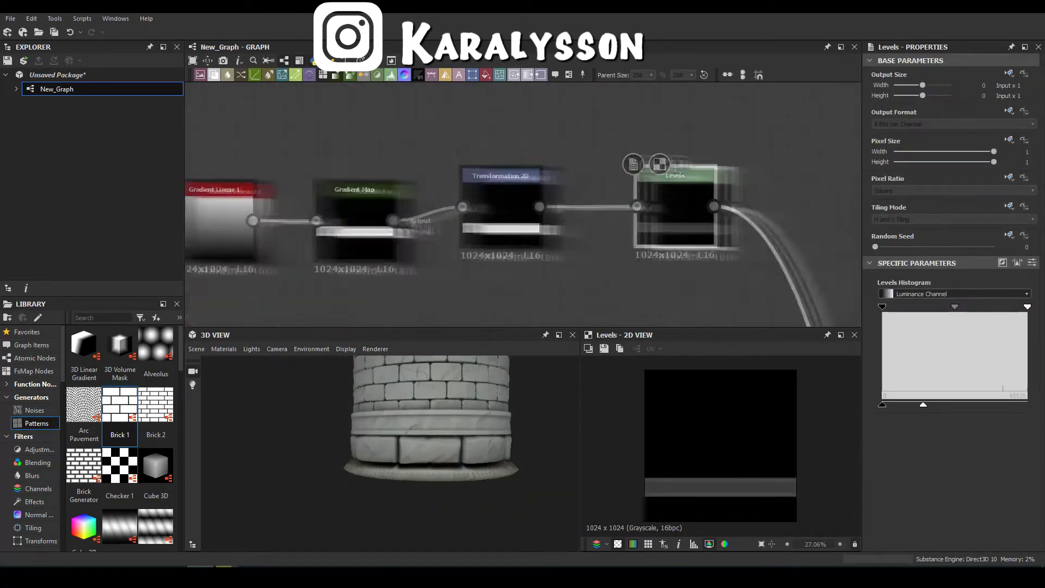
- Place the new Levels node in the ornament graph
left_click(421, 187)
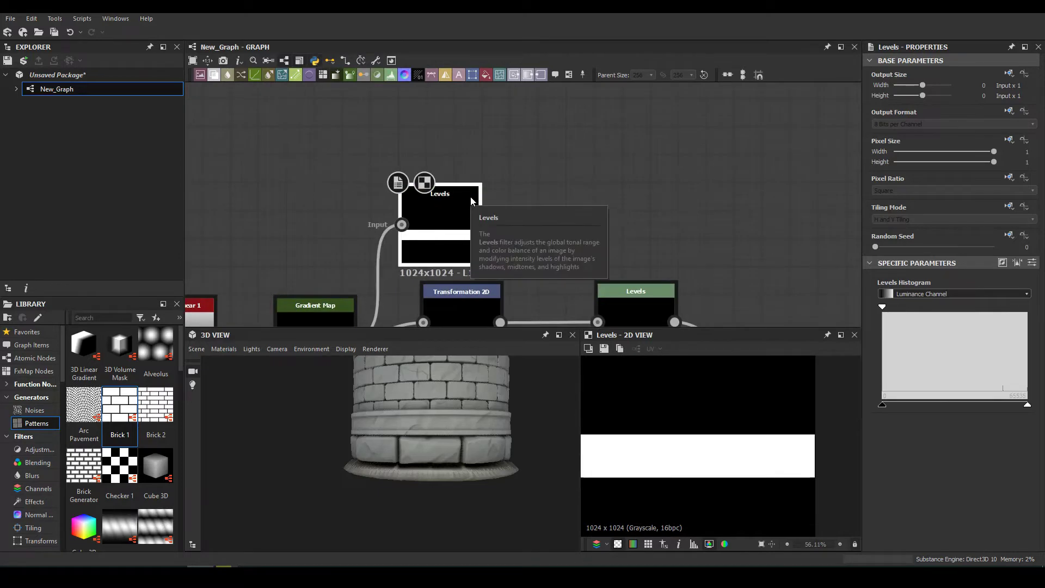
scroll(958, 327, "down", 5)
scroll(972, 415, "down", 5)
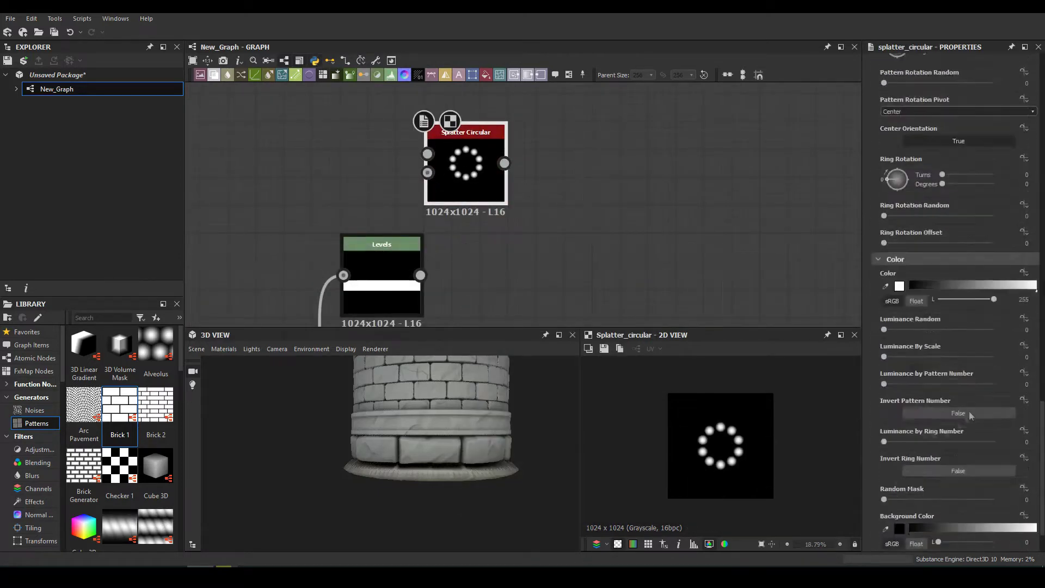
scroll(971, 415, "up", 4)
scroll(923, 425, "up", 4)
scroll(922, 424, "up", 4)
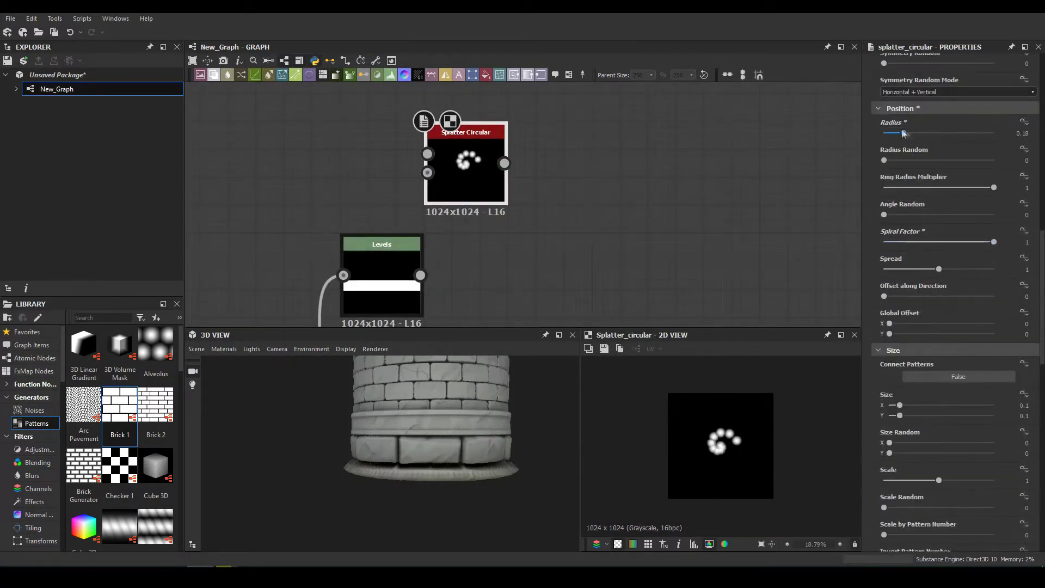
scroll(915, 381, "up", 4)
left_click(906, 357)
scroll(906, 357, "down", 5)
scroll(906, 357, "down", 5)
scroll(906, 356, "down", 5)
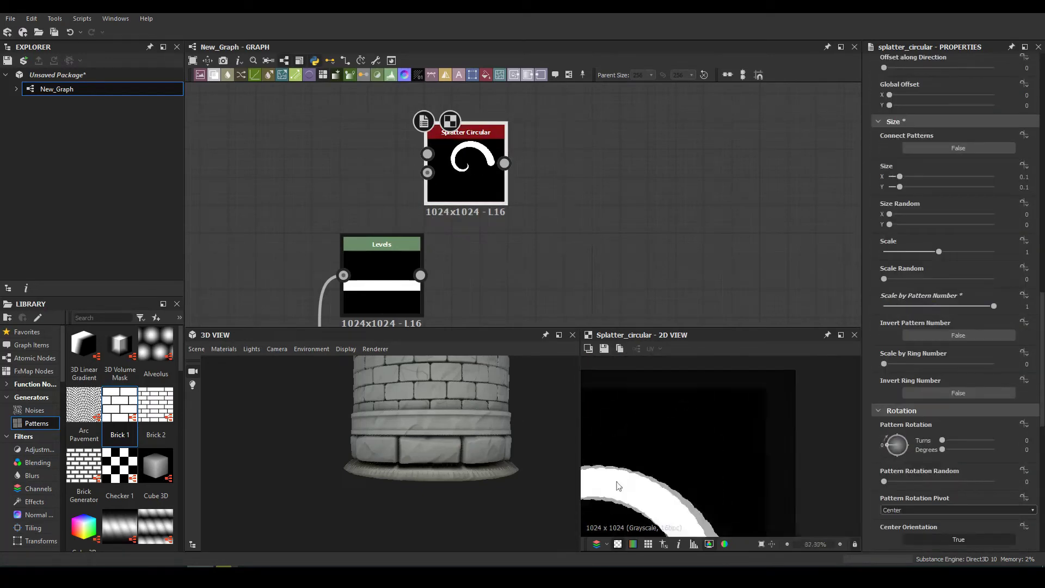
scroll(776, 408, "up", 5)
- Add Blur HQ Grayscale after the Splatter Circular, disable transform tiling, and add Mirror Grayscale
left_click_drag(505, 164, 497, 158)
left_click(560, 256)
left_click_drag(949, 515, 888, 516)
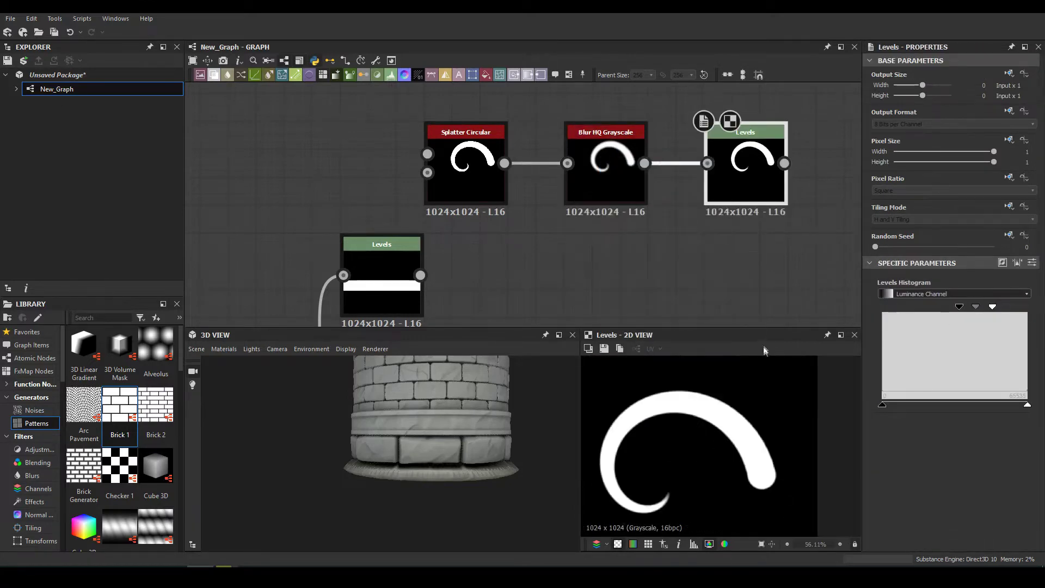
left_click(993, 248)
key("space")
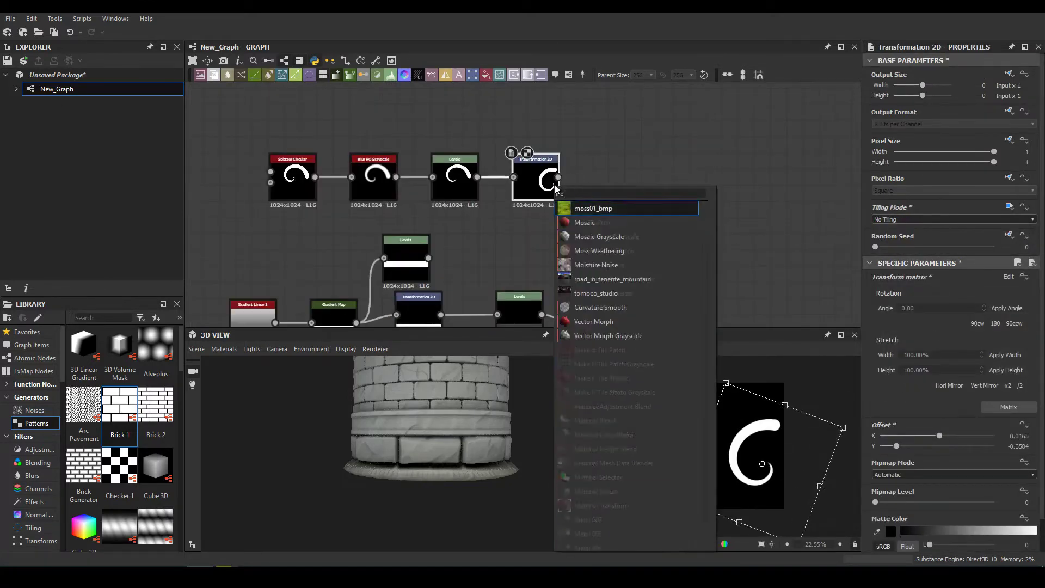
type("mirr")
left_click(598, 223)
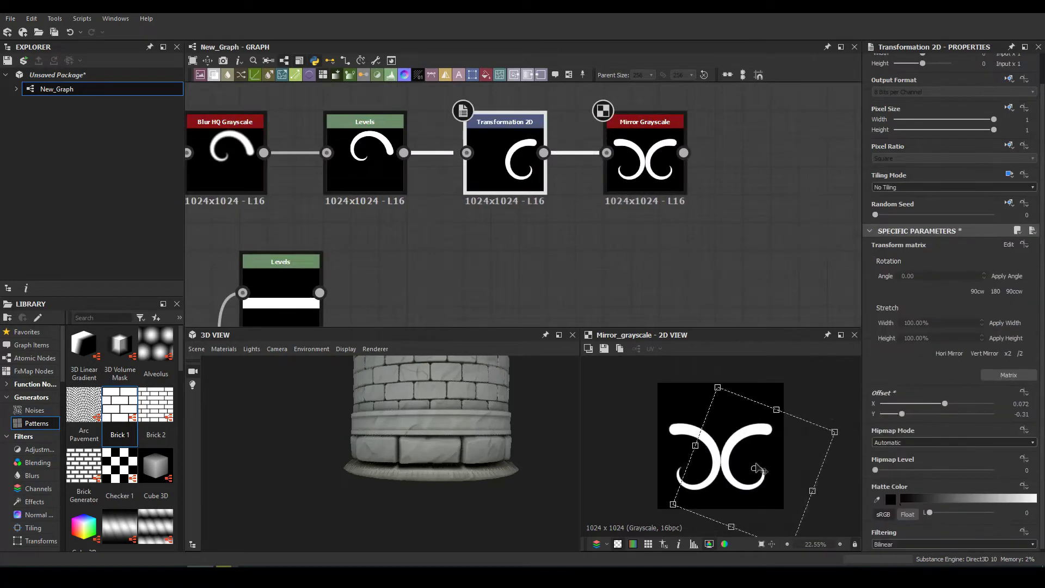
- Make a solid four-sided Polygon 2 star and add a Bevel after the ornament Blend
key("space")
left_click(501, 123)
left_click_drag(994, 455, 875, 455)
left_click_drag(887, 327, 878, 328)
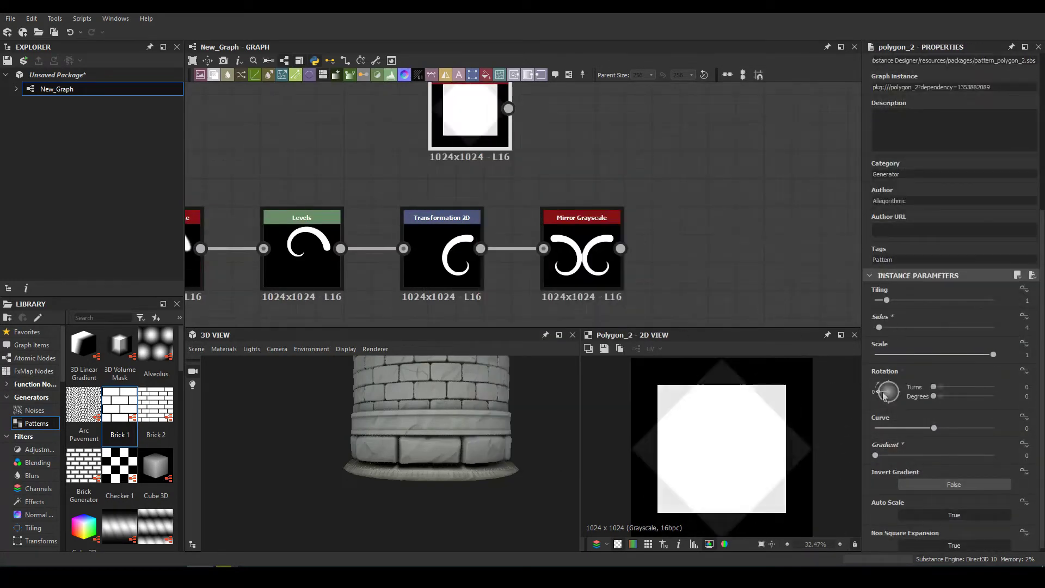
key("space")
left_click(544, 149)
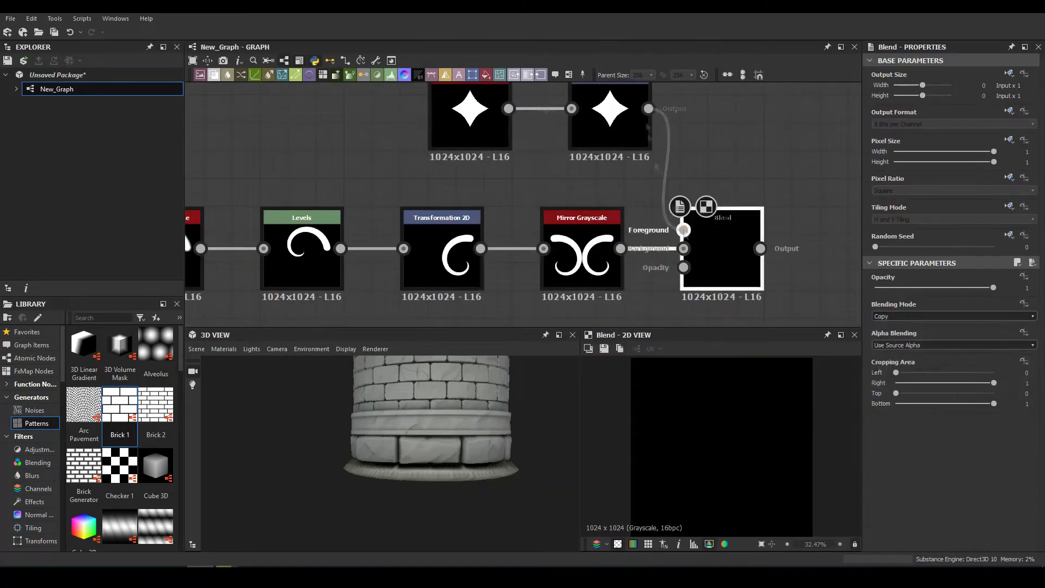
left_click(610, 125)
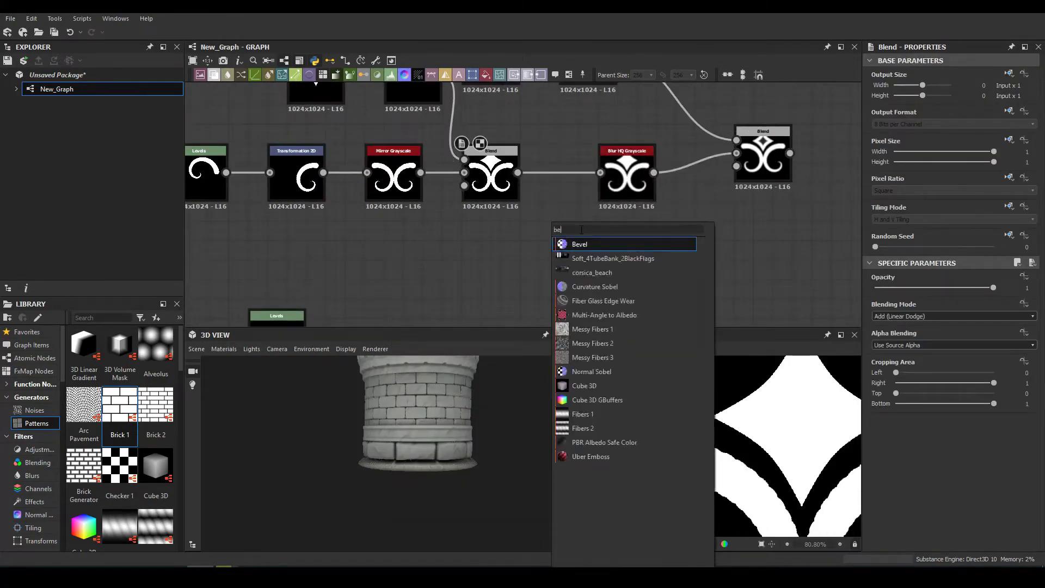
key("Return")
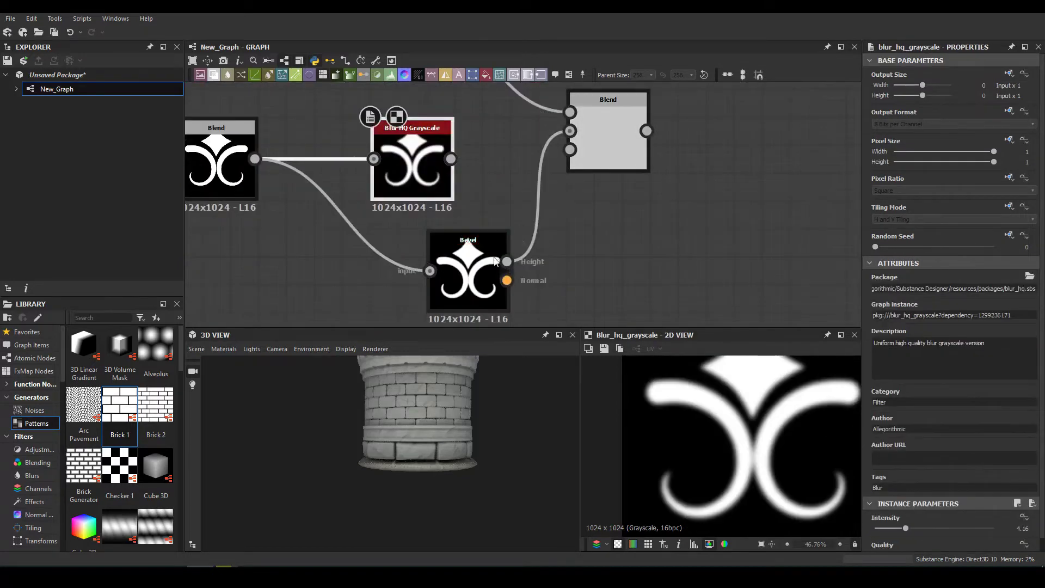
key("space")
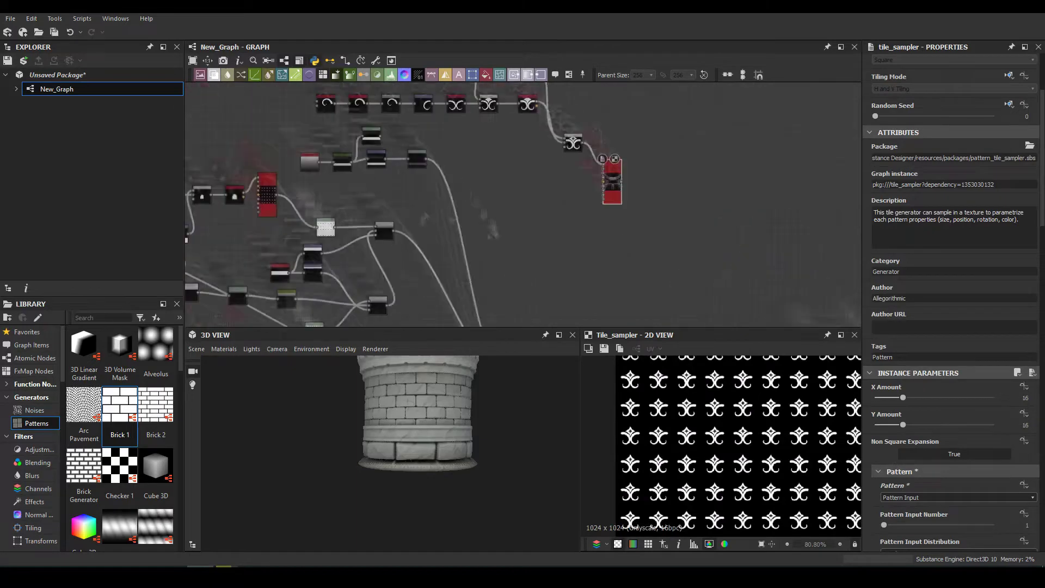
- Set the trim Blend to Max (Lighten) and resize the Tile Sampler's ornaments
left_click(915, 316)
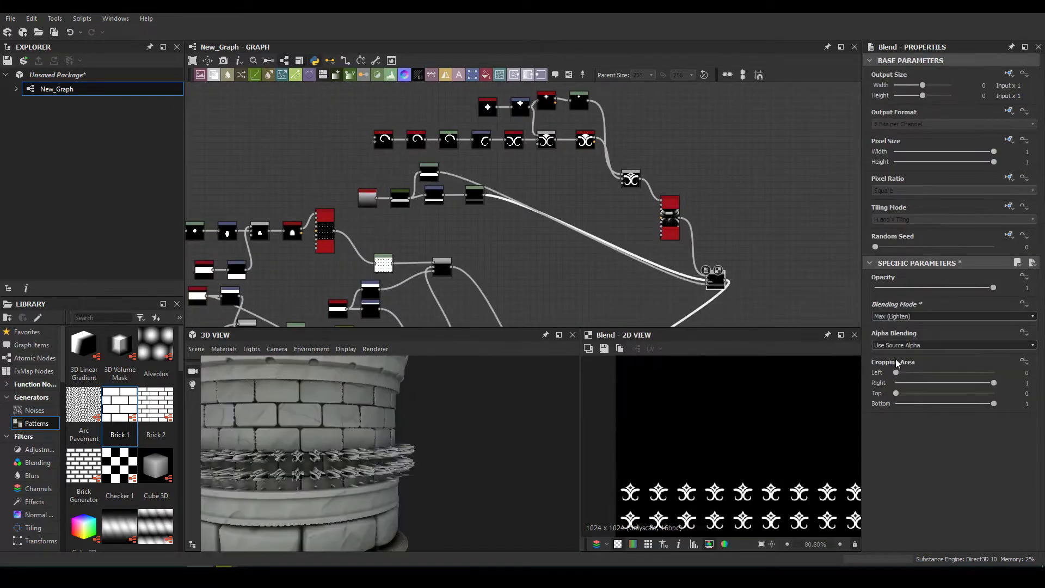
left_click(885, 352)
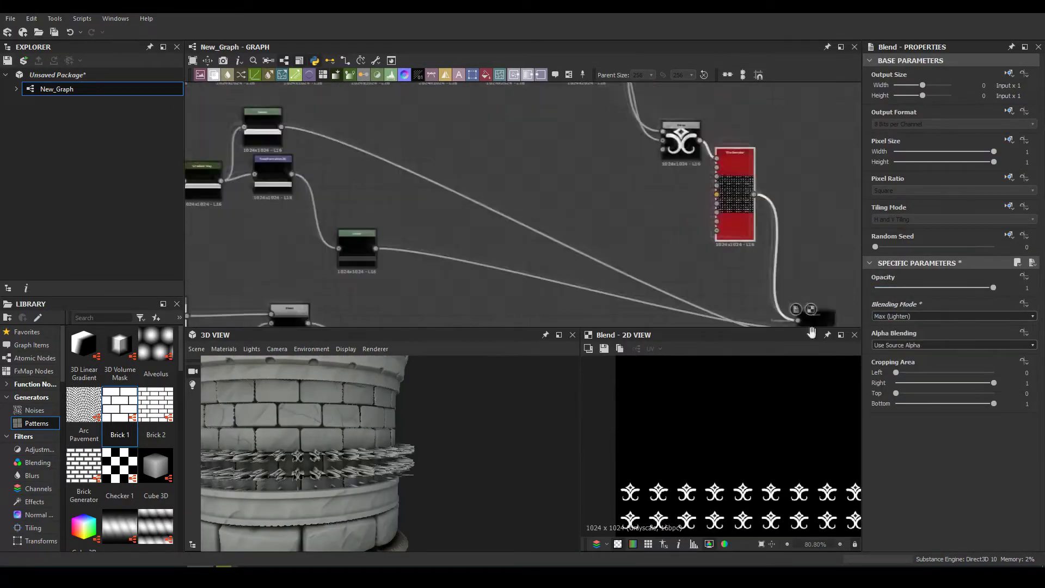
left_click_drag(302, 214, 436, 241)
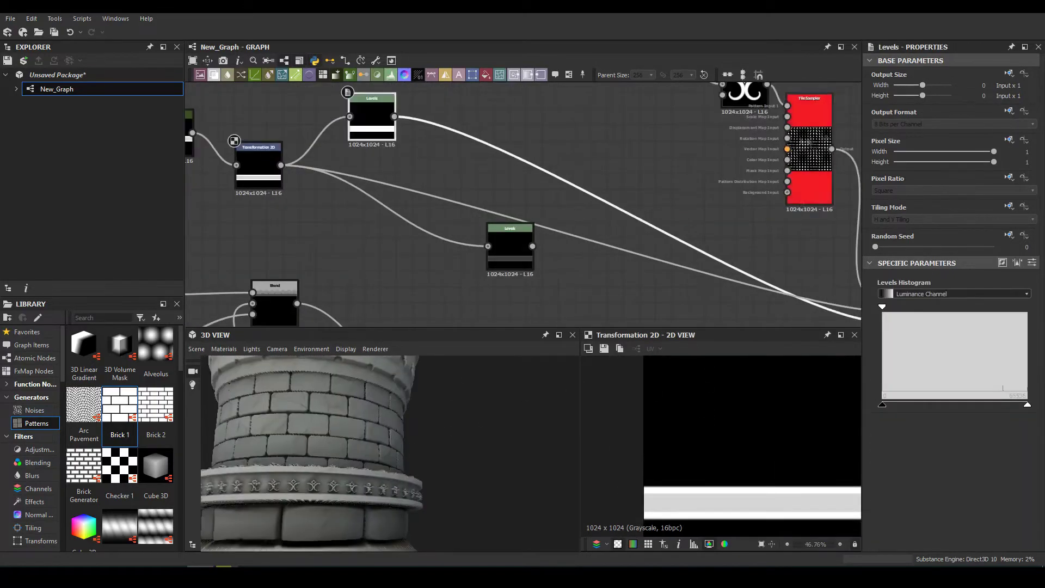
left_click(809, 114)
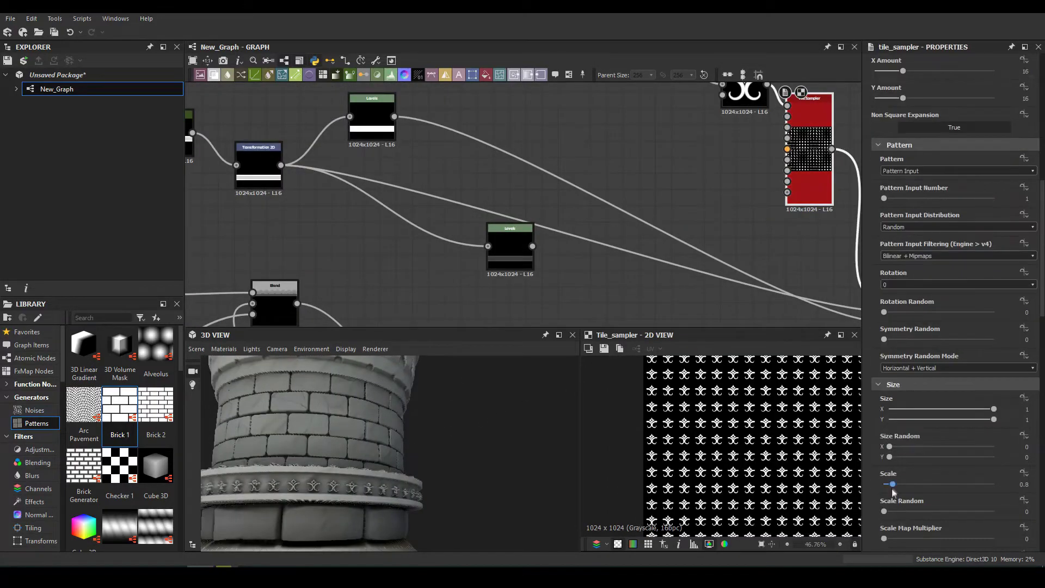
left_click_drag(895, 483, 900, 484)
scroll(652, 413, "up", 3)
scroll(958, 436, "down", 5)
left_click_drag(889, 435, 984, 448)
scroll(982, 447, "down", 10)
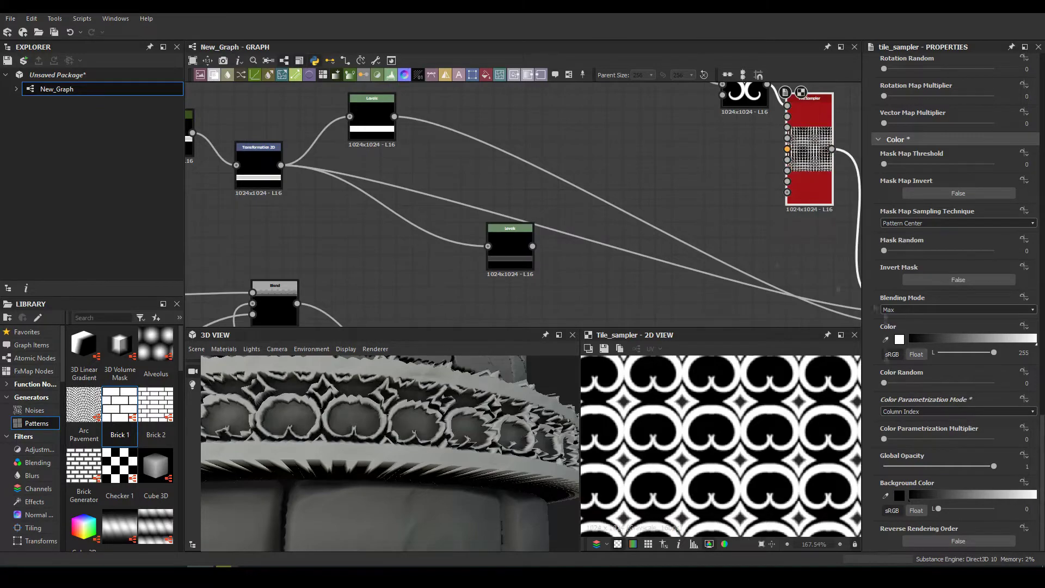
- Add a Tile Generator laying the ornament in one horizontal row within the band
middle_click_drag(849, 125, 541, 195)
key("space")
type("tile")
key("Return")
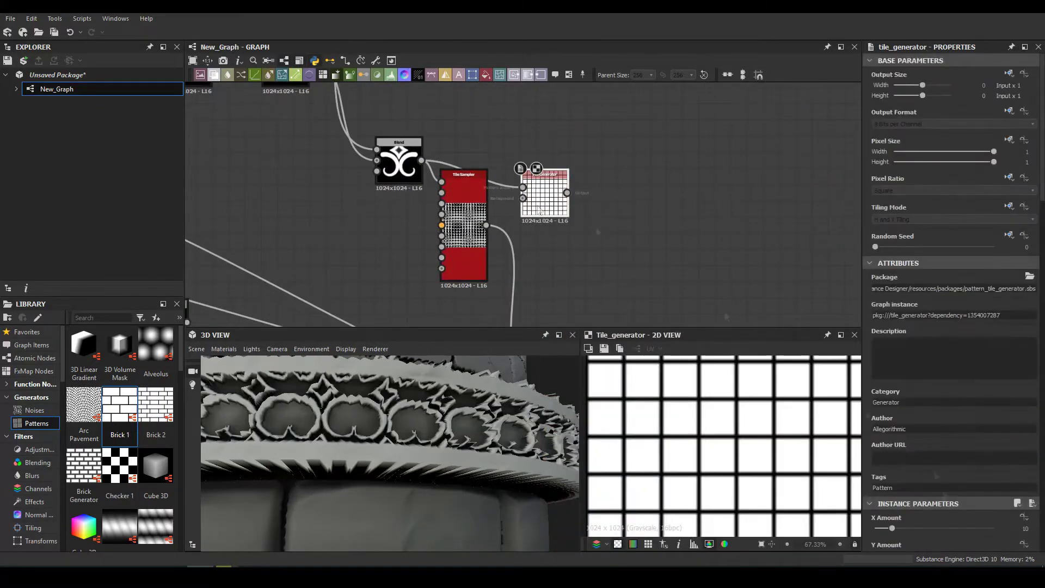
scroll(936, 505, "down", 10)
scroll(936, 505, "down", 5)
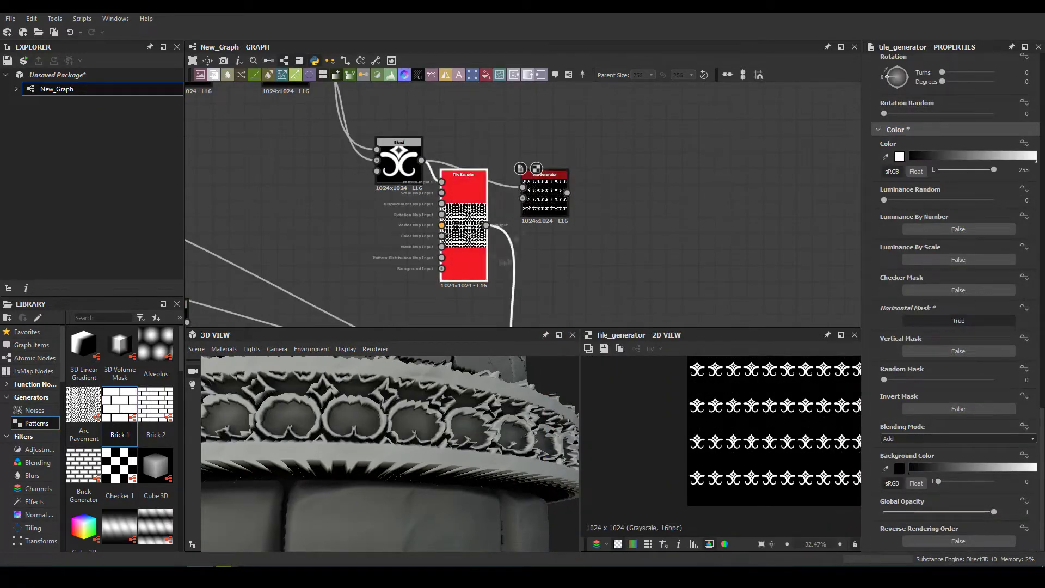
left_click_drag(889, 464, 898, 464)
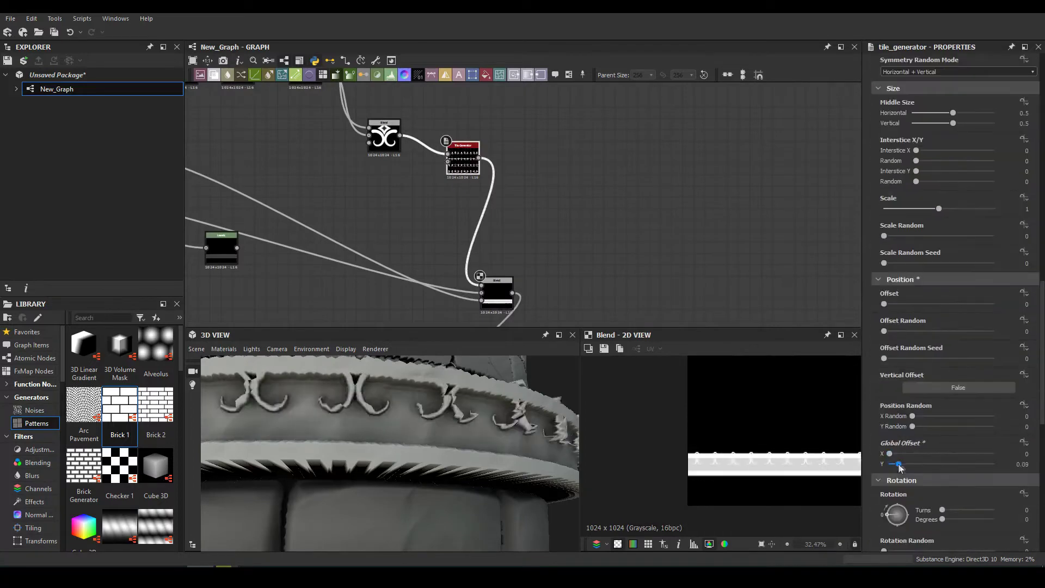
double_click(463, 158)
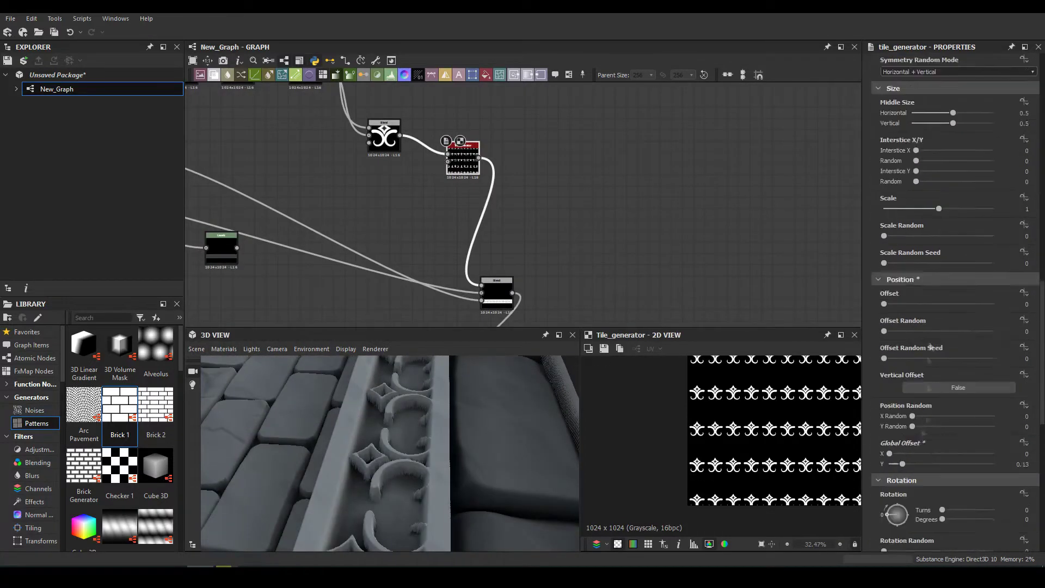
- Insert a Levels adjustment before the trim-and-wall Blend
scroll(900, 107, "up", 10)
scroll(940, 305, "down", 5)
scroll(949, 308, "down", 3)
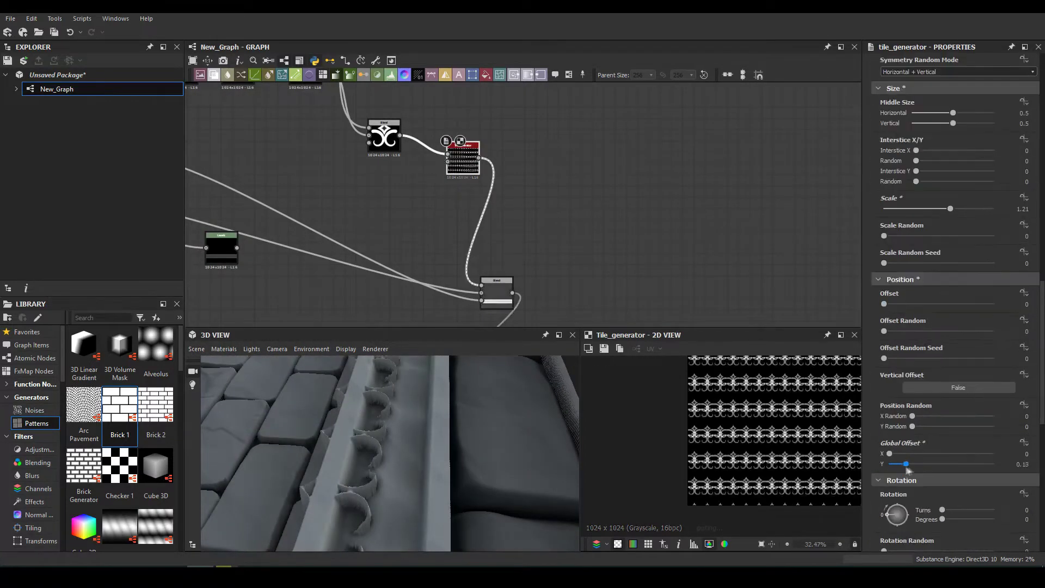
left_click(497, 288)
scroll(512, 240, "up", 2)
key("ctrl+l")
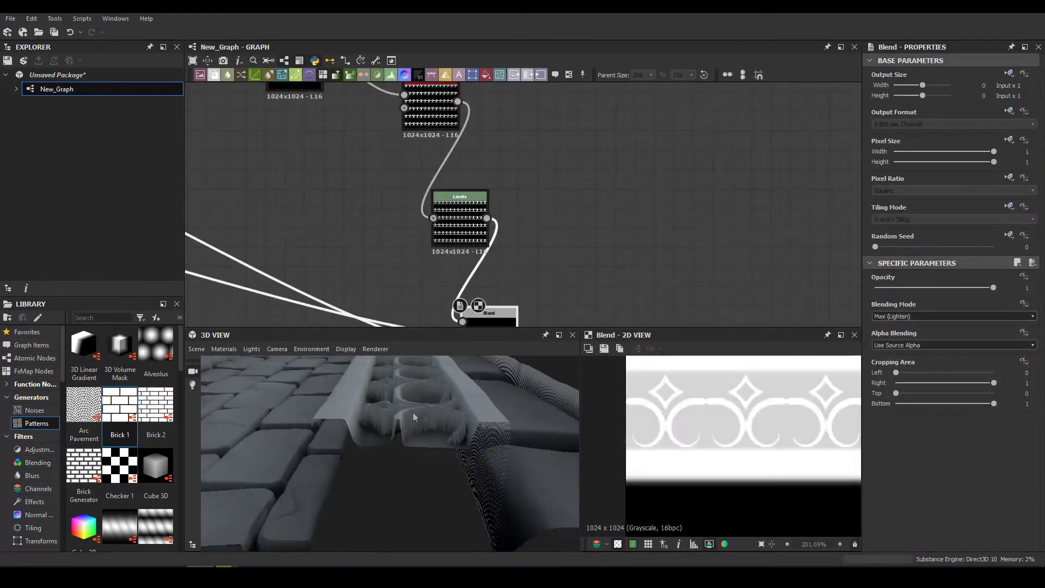
left_click_drag(440, 443, 293, 401)
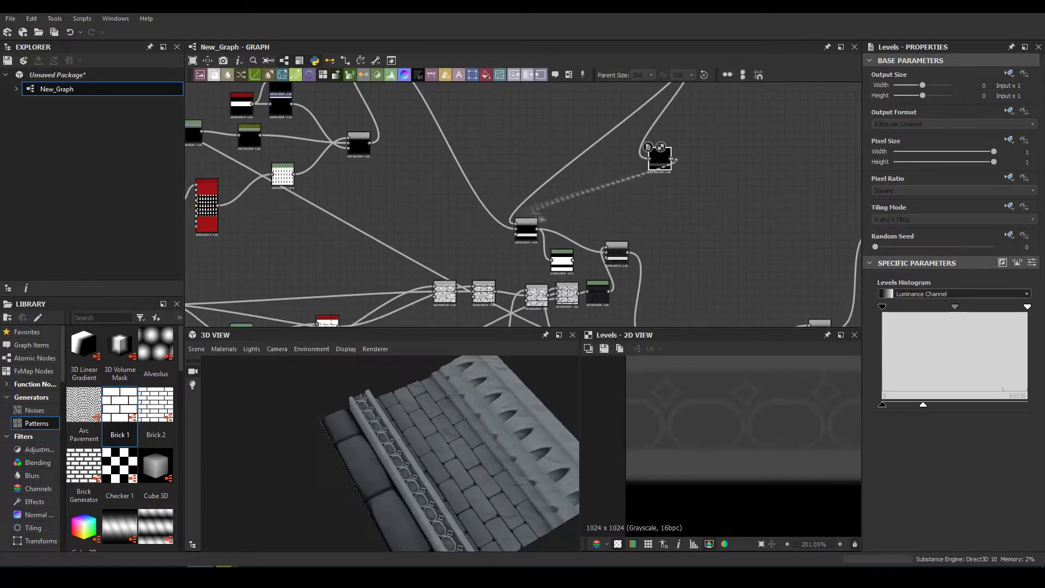
- Preview the RockDetrigGen rock-detail output
left_click_drag(458, 491, 399, 438)
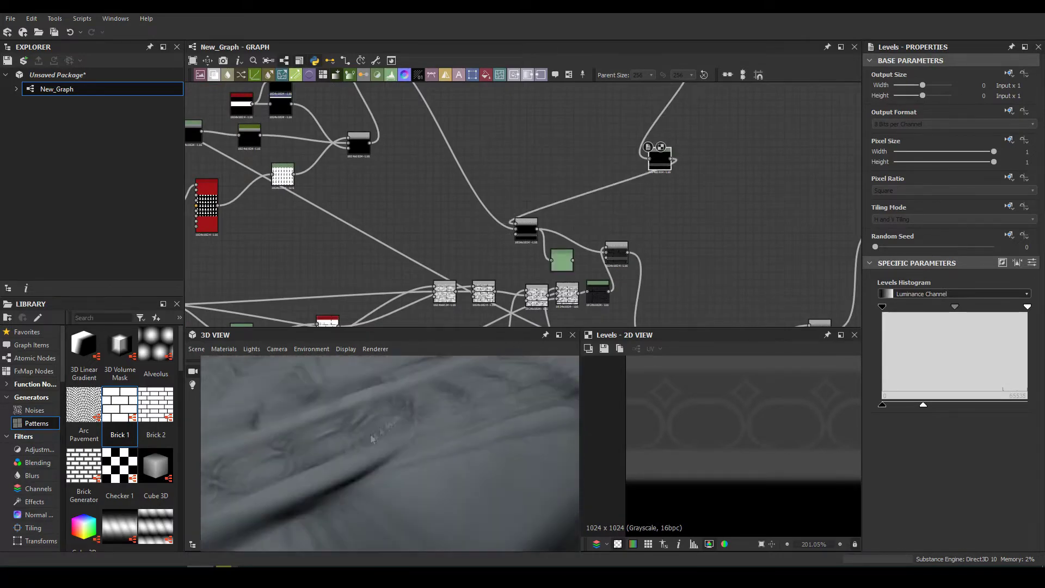
left_click_drag(662, 167, 494, 171)
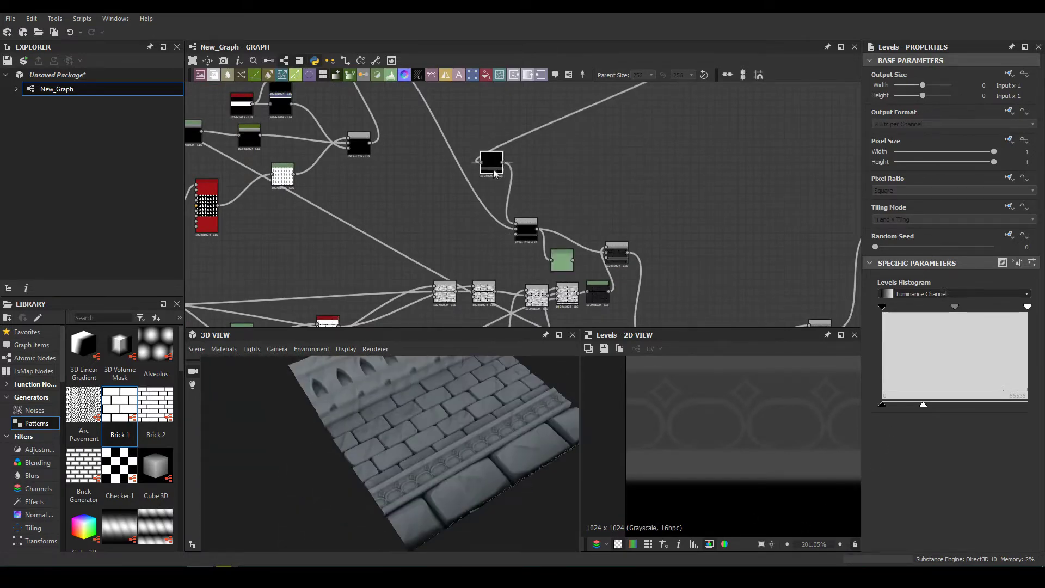
double_click(492, 163)
scroll(430, 438, "up", 3)
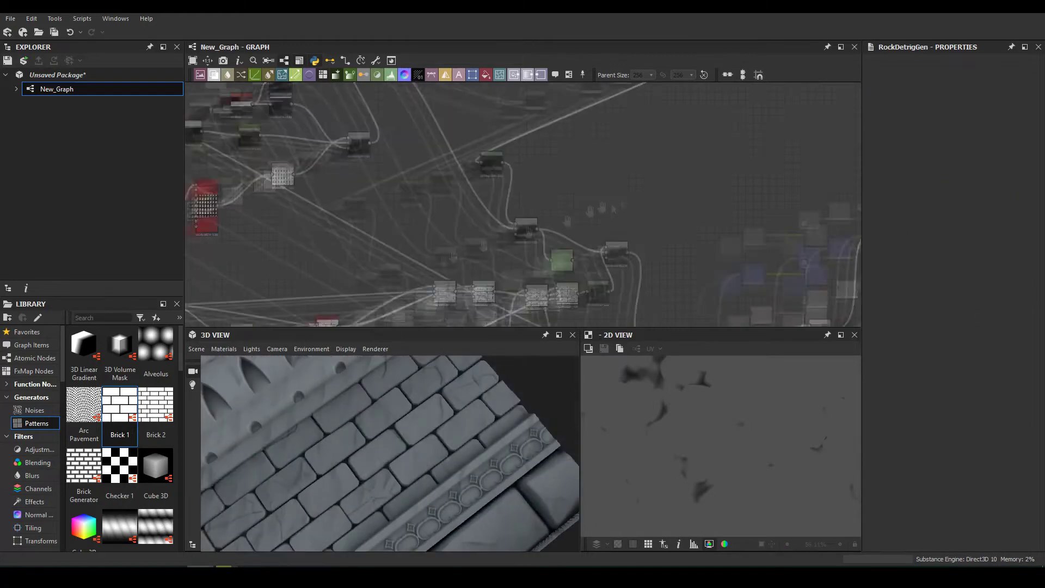
scroll(490, 191, "up", 3)
- Add a Multiply Blend for the rock detail and raise its opacity
left_click(513, 267)
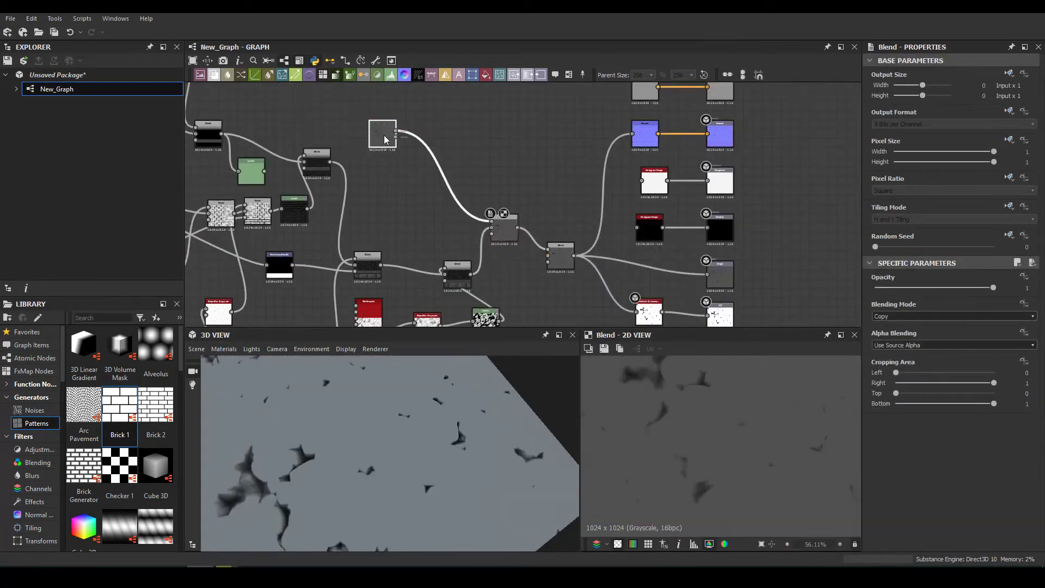
left_click(953, 316)
left_click(907, 345)
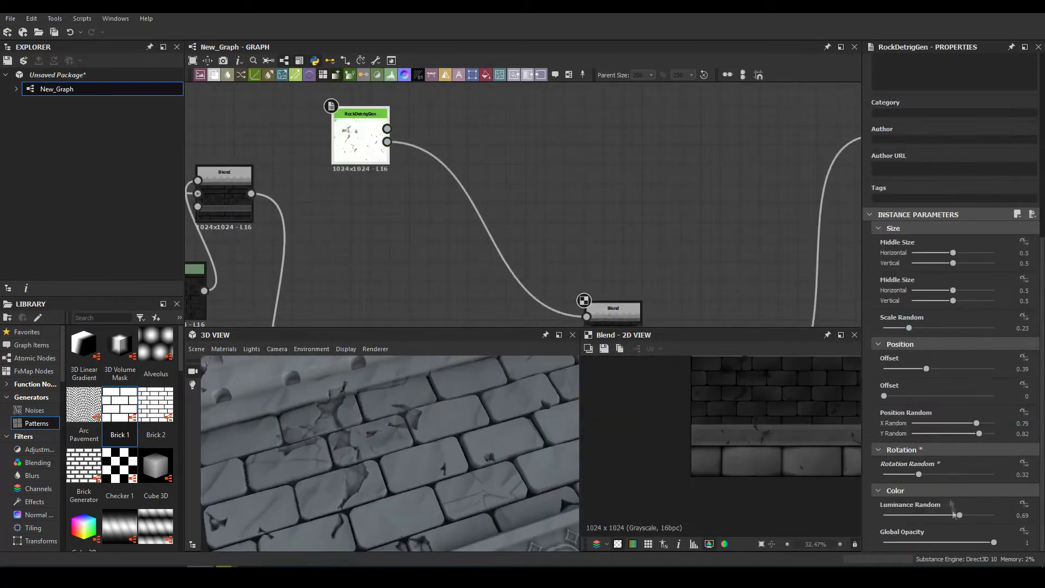
middle_click_drag(608, 324, 546, 171)
left_click(547, 180)
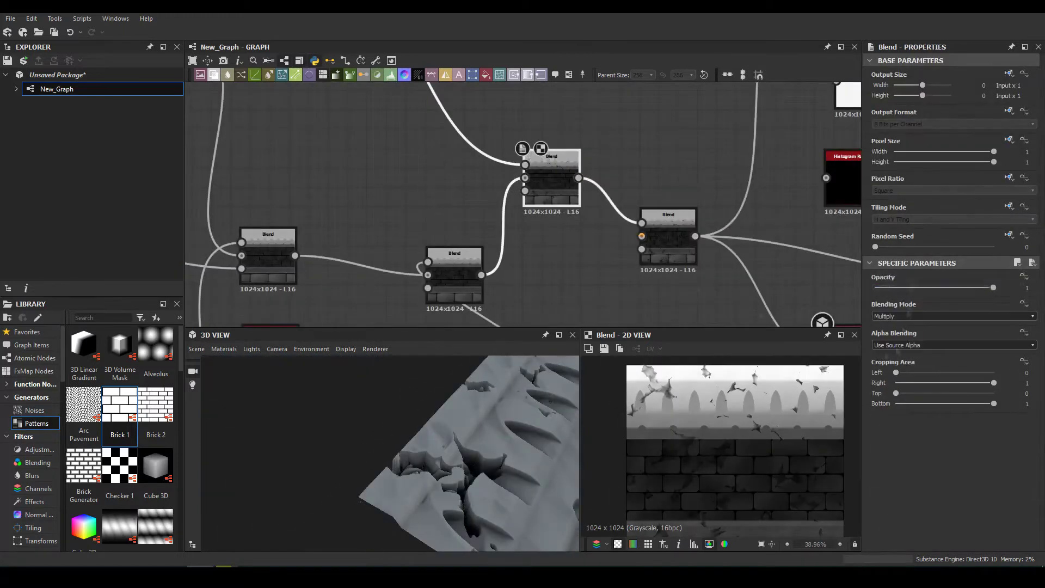
left_click_drag(886, 287, 902, 287)
mouse_move(414, 463)
left_mouse_down()
mouse_move(383, 446)
mouse_move(414, 430)
left_mouse_up()
- Adjust the RockDetrigGen rock-chip scatter settings
middle_click_drag(490, 163, 476, 283)
left_click(285, 123)
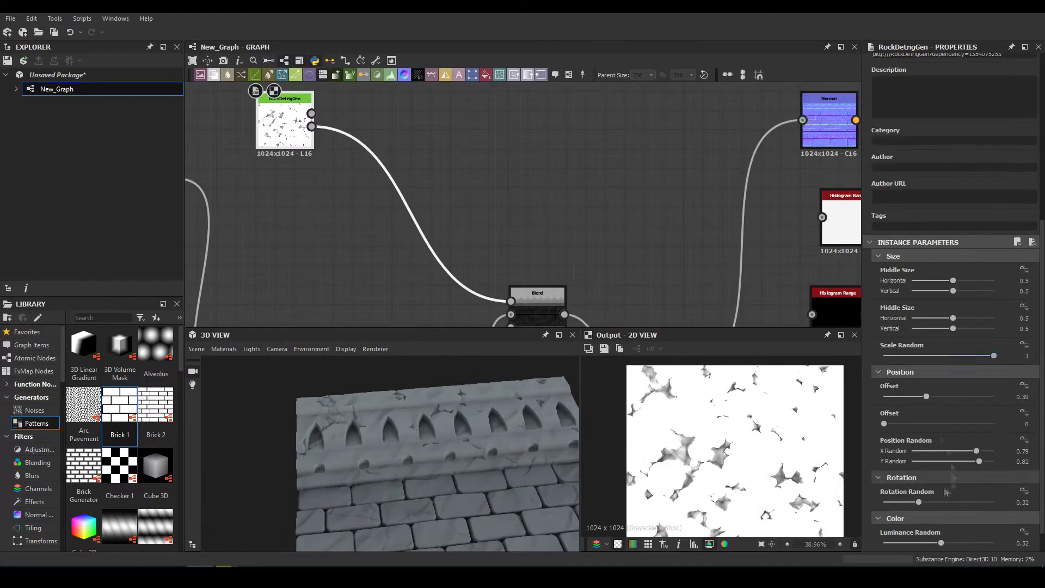
scroll(972, 498, "down", 1)
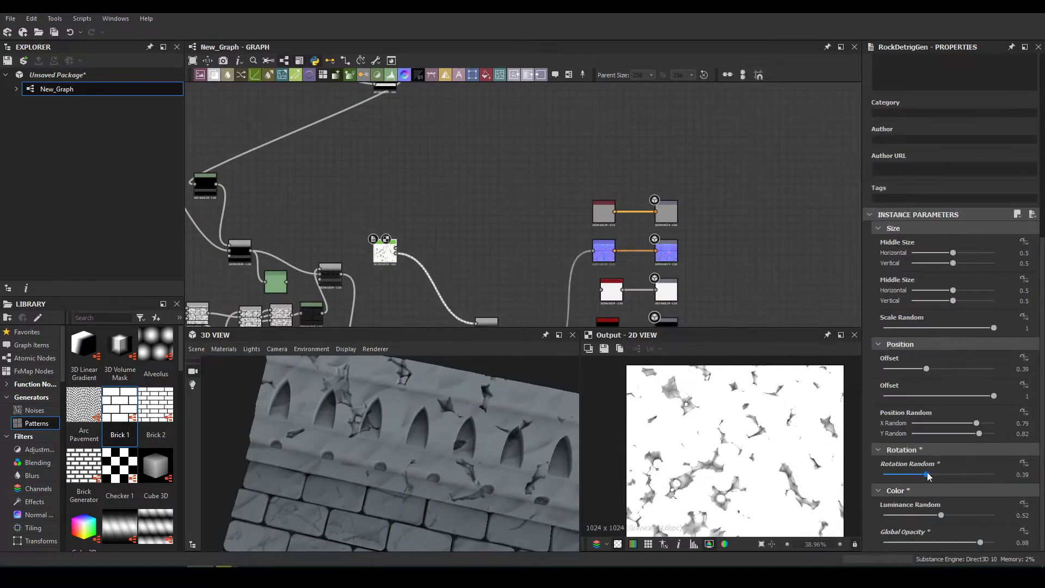
left_click_drag(381, 414, 425, 396)
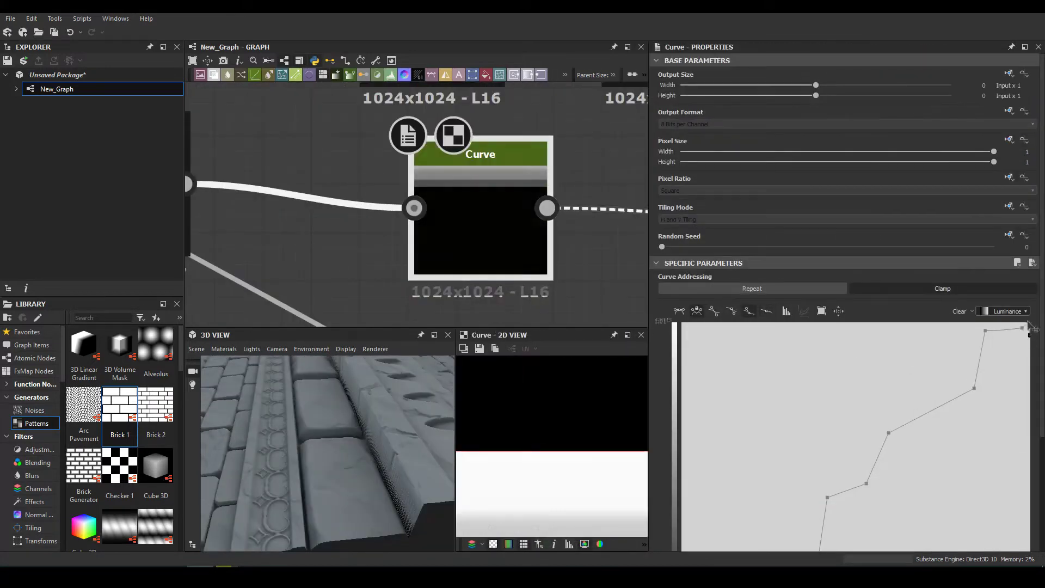
- Switch the enlarged 3D preview to a cylinder mesh and show its material settings
scroll(1037, 436, "down", 3)
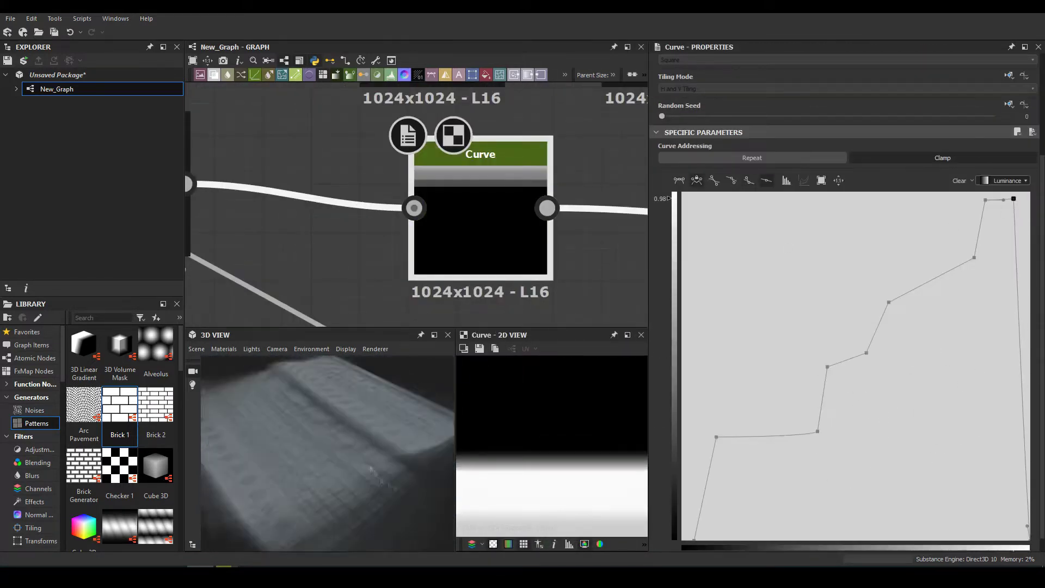
left_click_drag(650, 183, 895, 184)
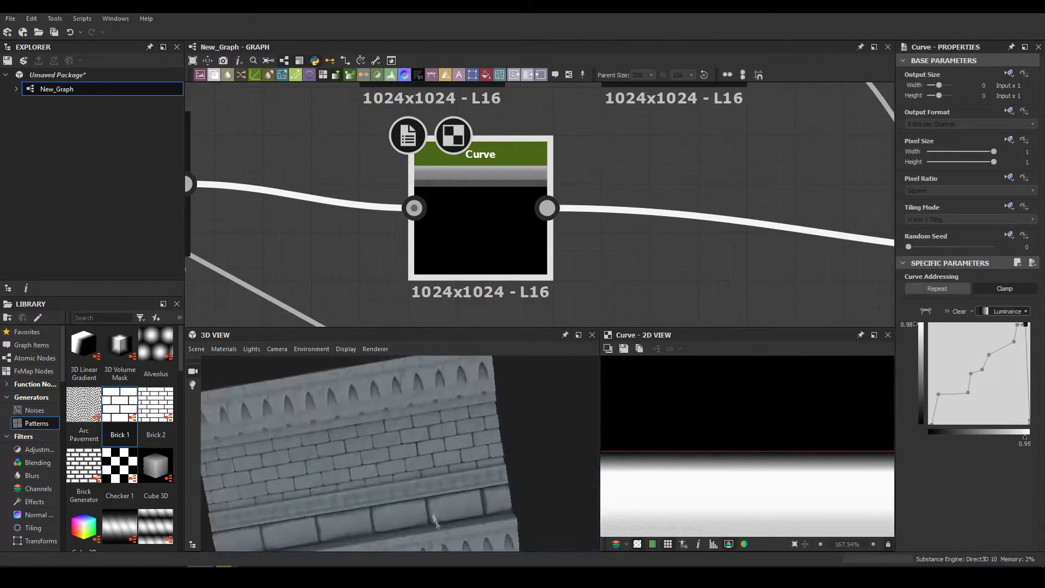
left_click(197, 348)
left_click(217, 199)
left_click(224, 349)
left_click(245, 376)
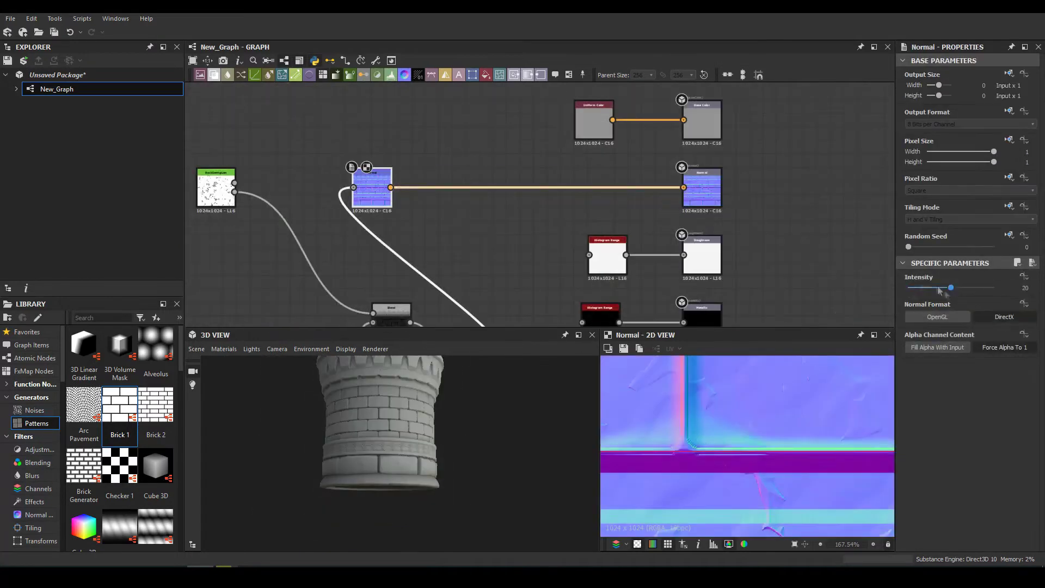
- Add Curvature Smooth, then insert Blur HQ Grayscale and a Blend into the detail chain
key("space")
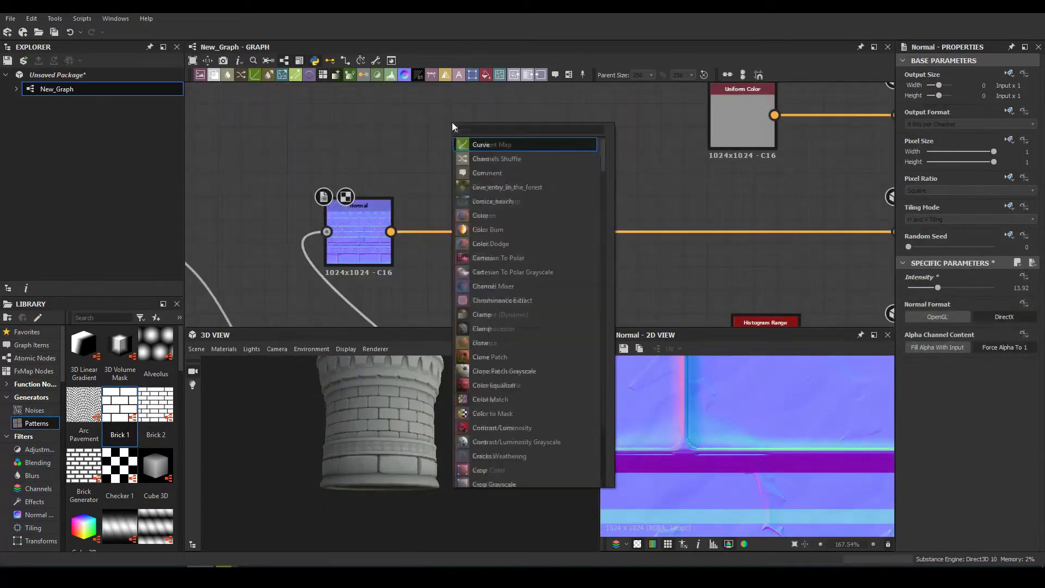
left_click(499, 172)
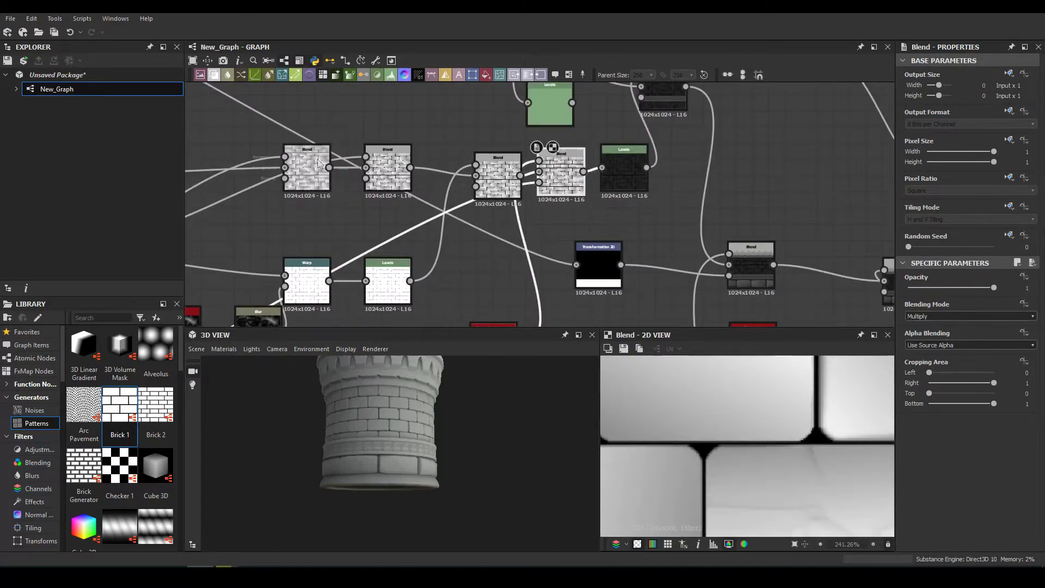
double_click(566, 185)
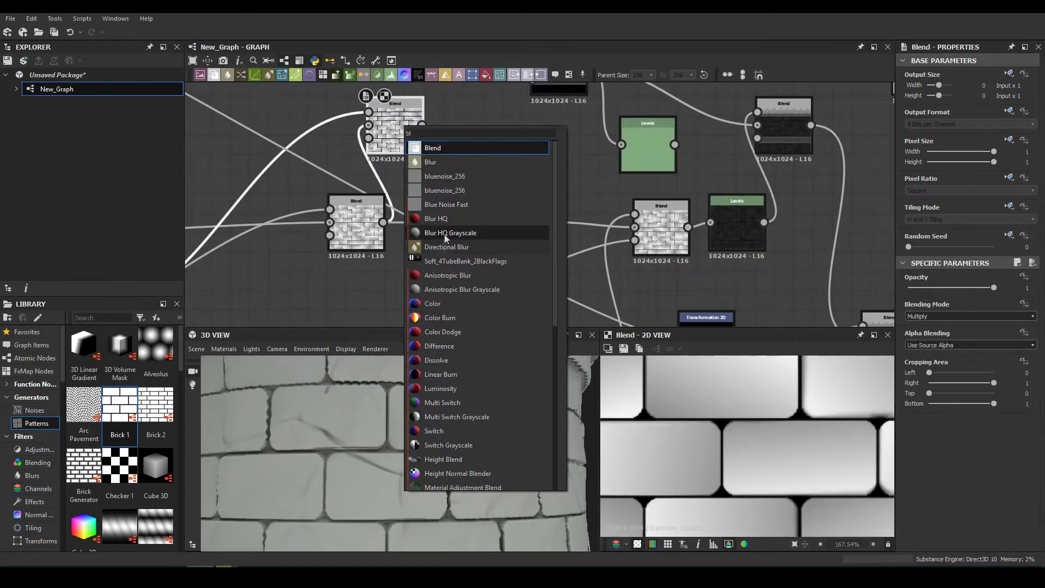
left_click(445, 237)
left_click(473, 243)
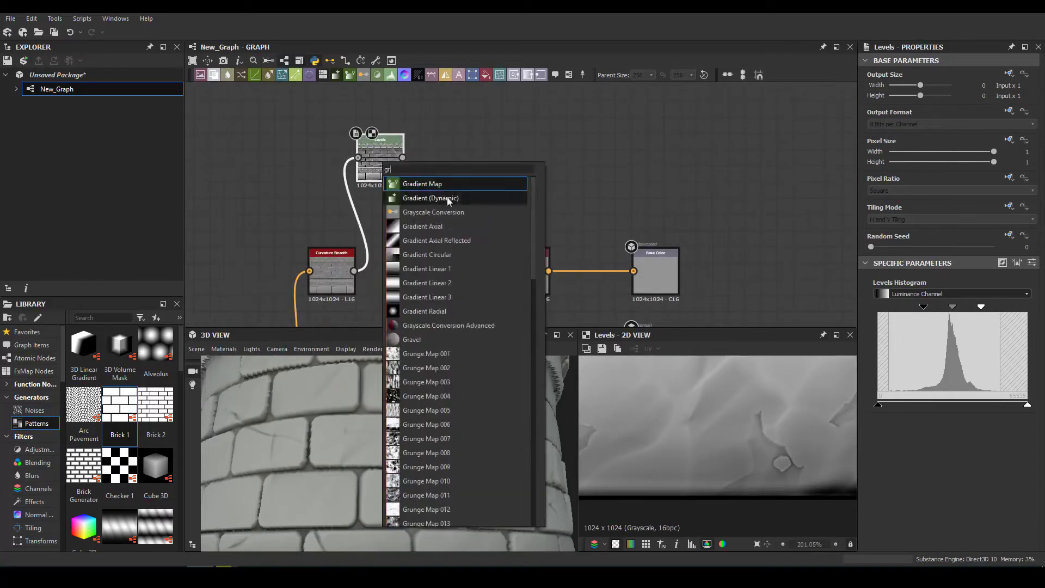
- Insert a Gradient Map after Levels with a mauve purple gradient for the bricks
key("Return")
left_click(1030, 364)
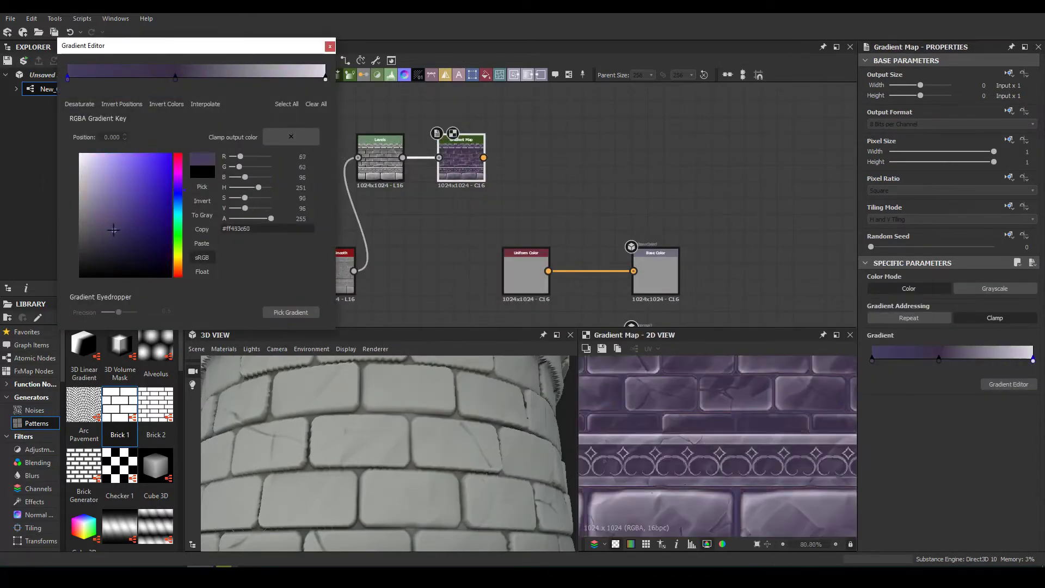
left_click_drag(175, 78, 122, 77)
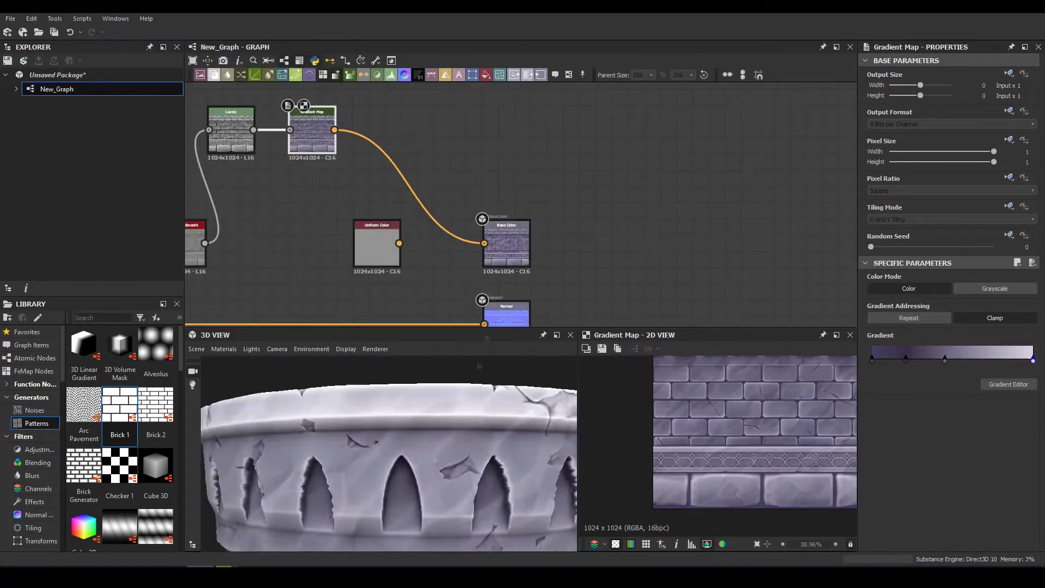
left_click_drag(400, 438, 400, 434)
- Add an HSL node and adjust the dark-to-gold trim gradient's colours and keys
key("space")
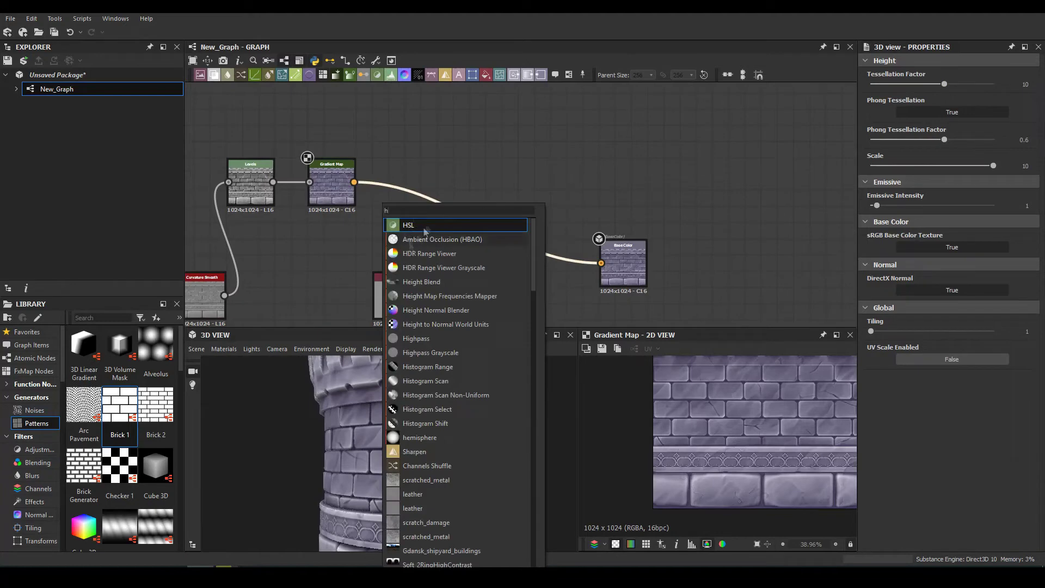
key("Return")
left_click(931, 315)
scroll(544, 229, "up", 3)
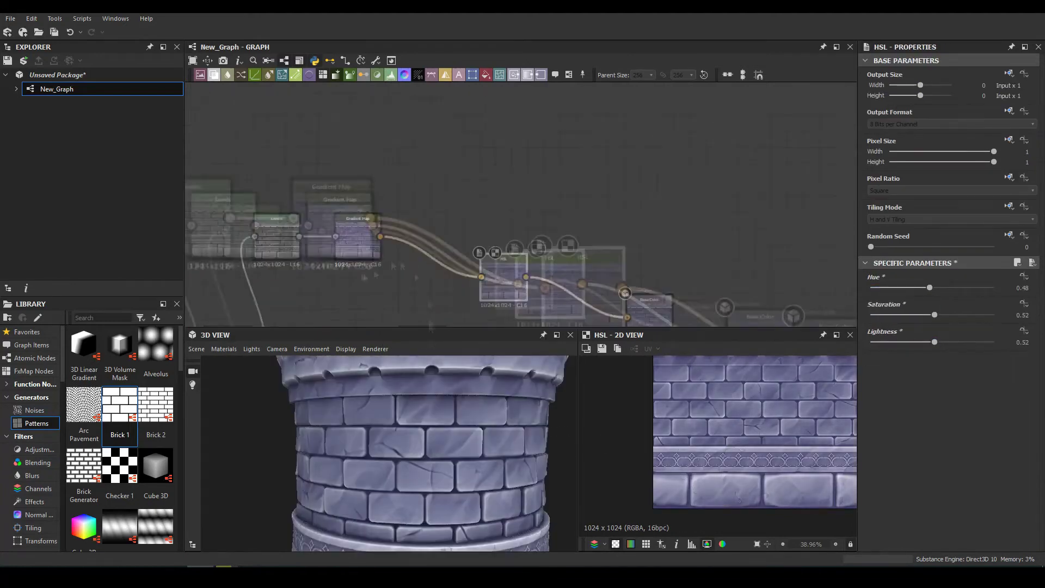
double_click(562, 240)
left_click_drag(92, 214, 88, 204)
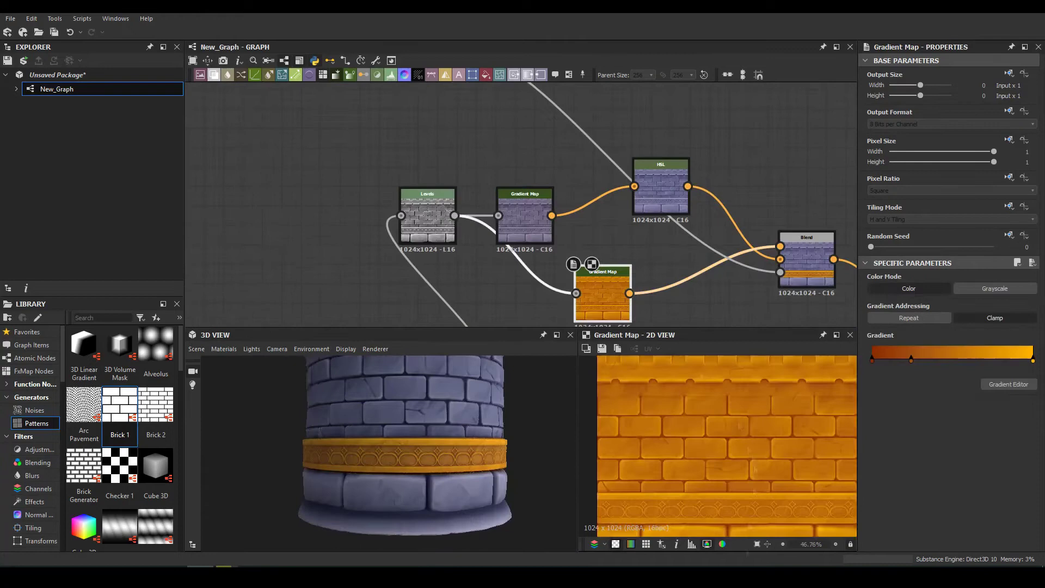
mouse_move(130, 82)
left_mouse_down()
mouse_move(189, 77)
mouse_move(163, 82)
left_mouse_up()
left_click_drag(381, 436, 503, 410, "alt")
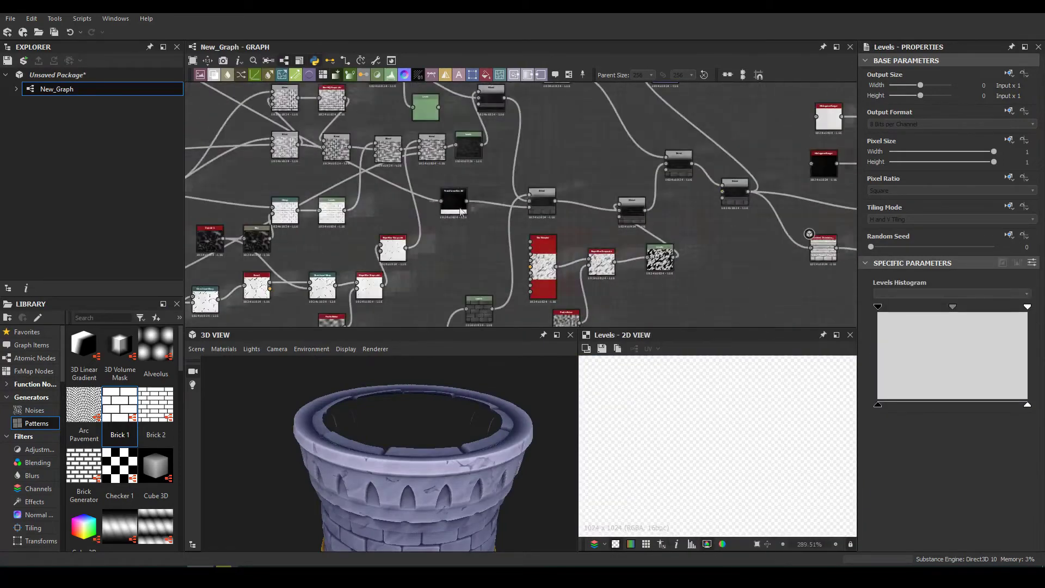
- Feed the HSL into the Blend foreground, shift its hue to 0.43, and raise Levels black point
scroll(461, 211, "down", 5)
middle_click_drag(525, 155, 599, 228)
scroll(640, 266, "up", 5)
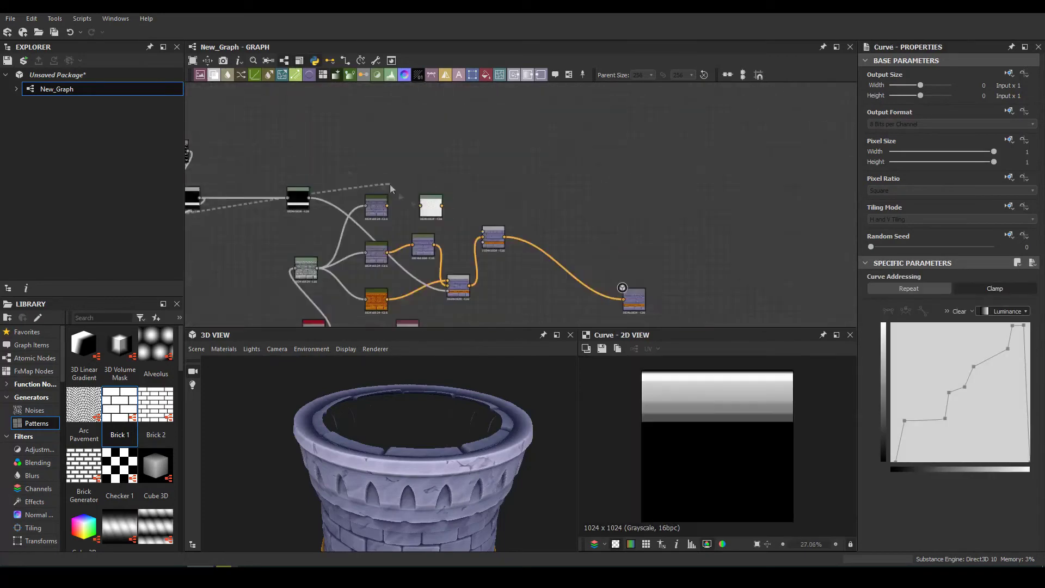
left_click(331, 126)
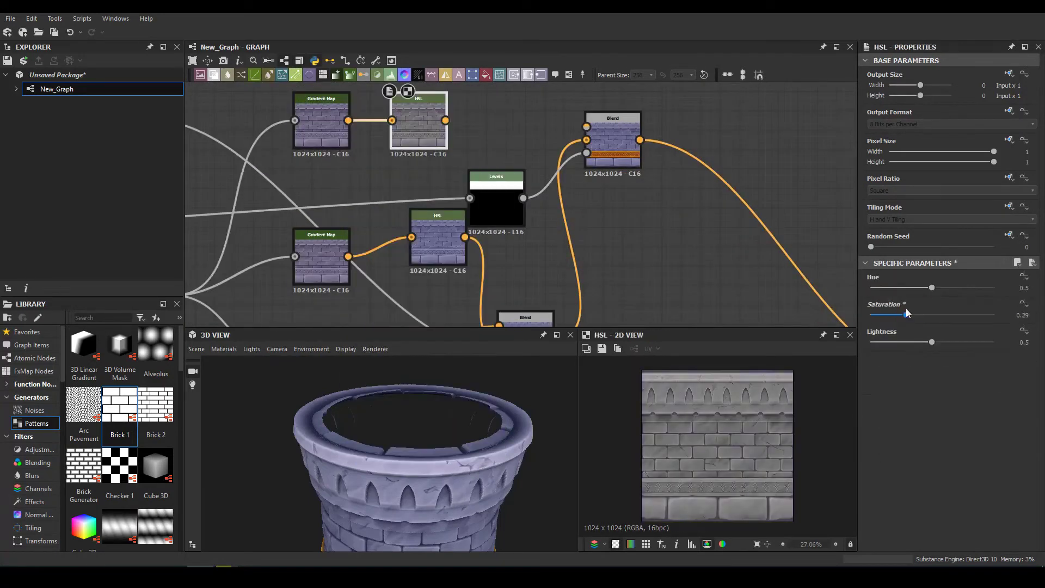
left_click_drag(599, 125, 586, 127)
left_click_drag(932, 288, 929, 288)
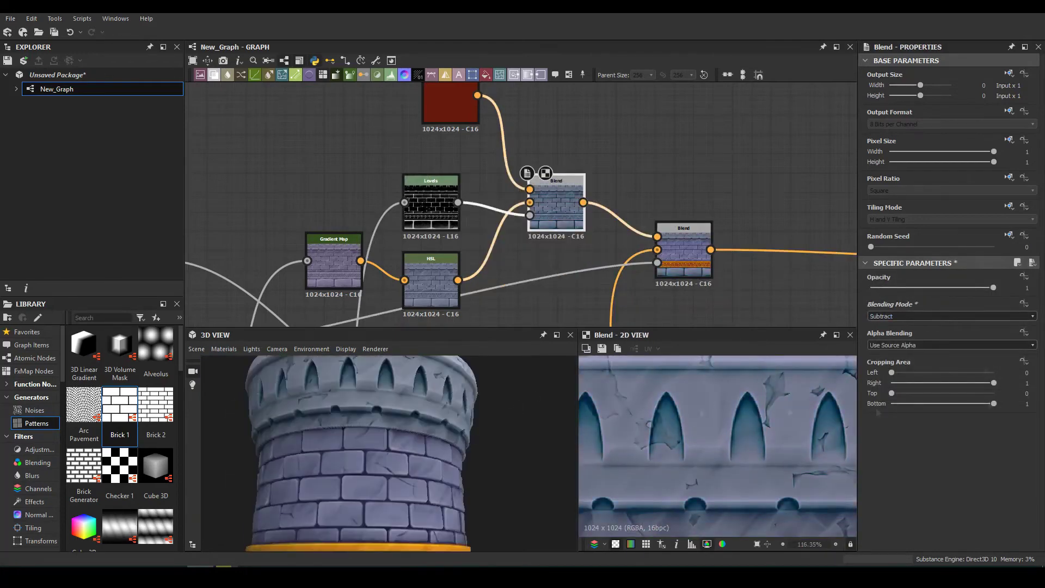
scroll(898, 317, "down", 1)
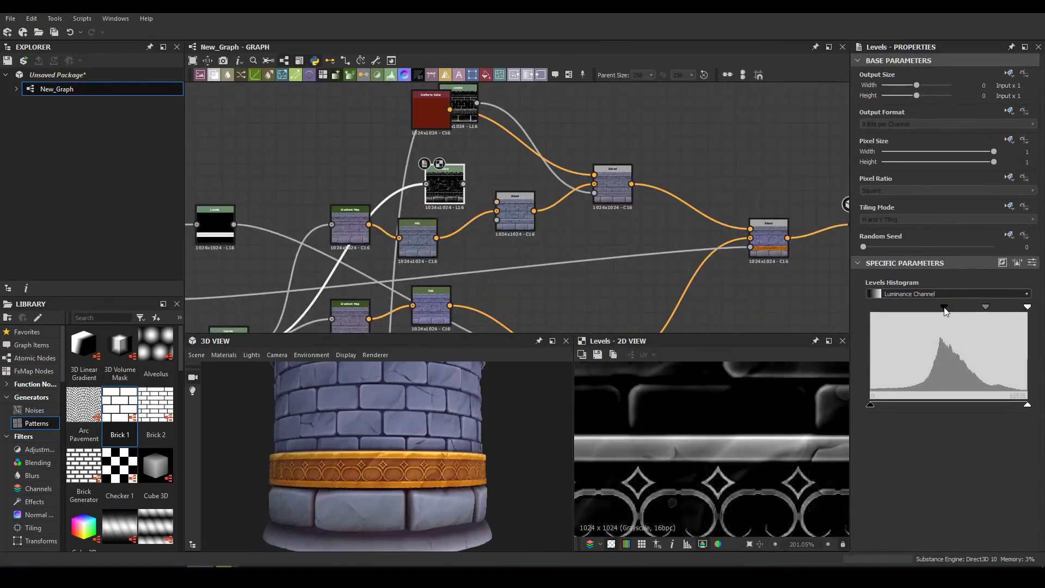
left_click_drag(870, 307, 944, 307)
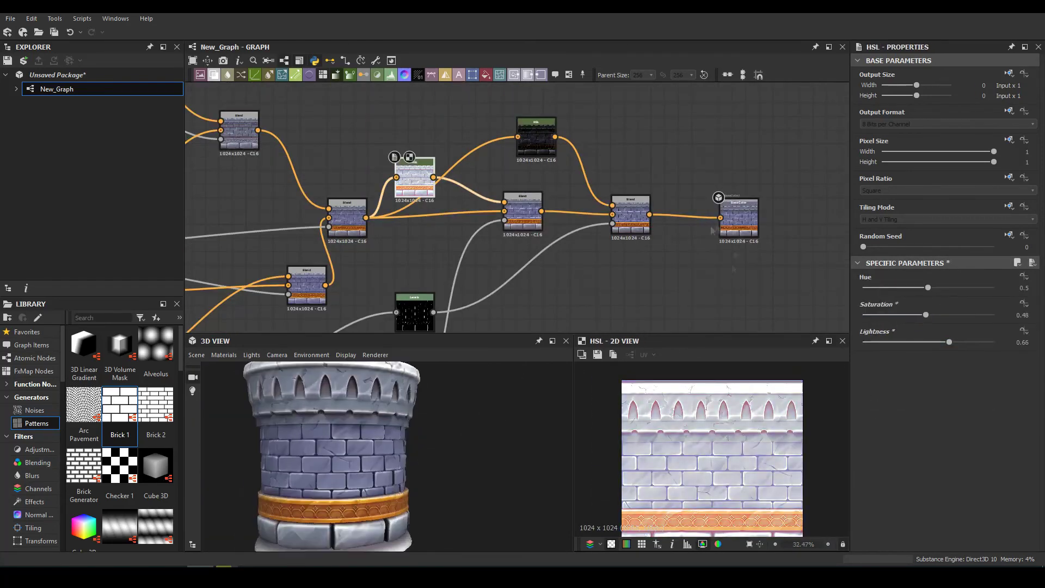
- Preview the Base Color output in the 2D view beside the tower
double_click(738, 218)
scroll(752, 433, "up", 4)
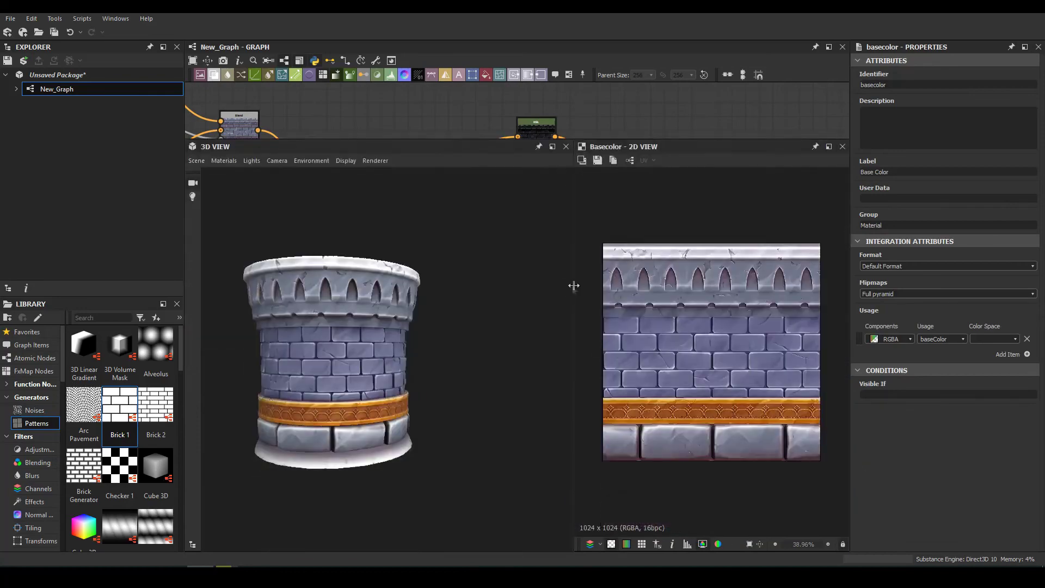